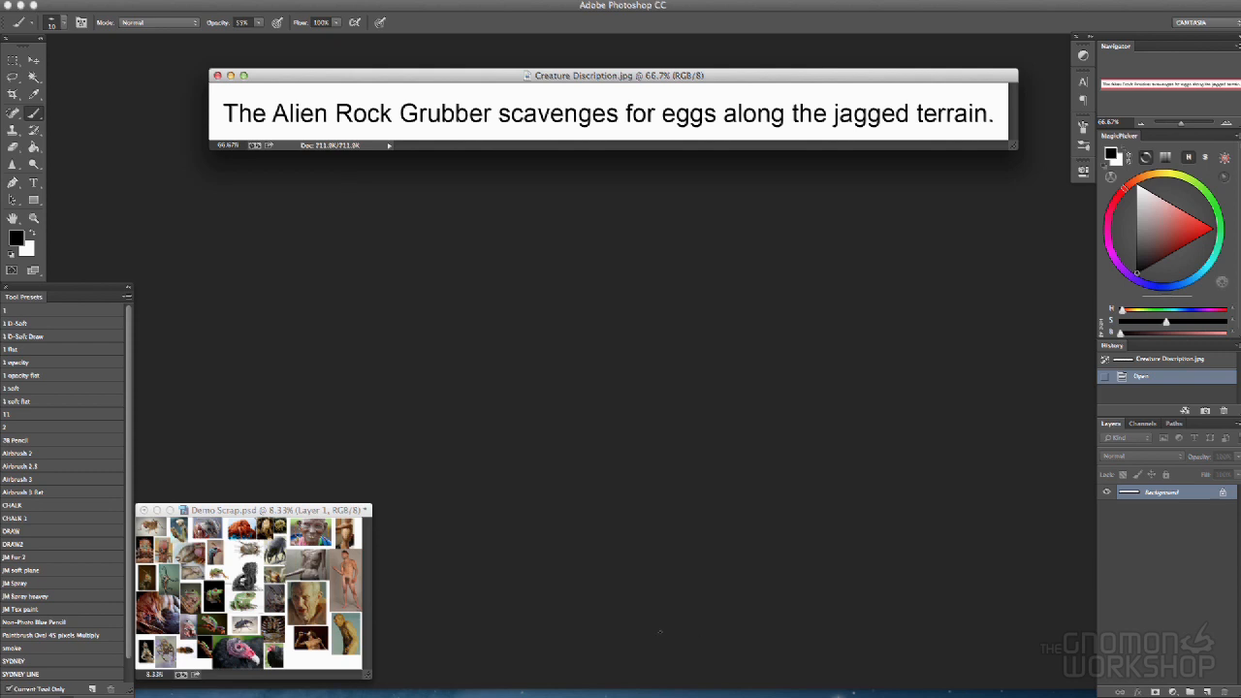
Read the creature description and bring up the Demo Scrap.psd reference sheet at full view
{"action": "left_click", "coordinate": [329, 94]}
{"action": "left_click", "coordinate": [543, 130]}
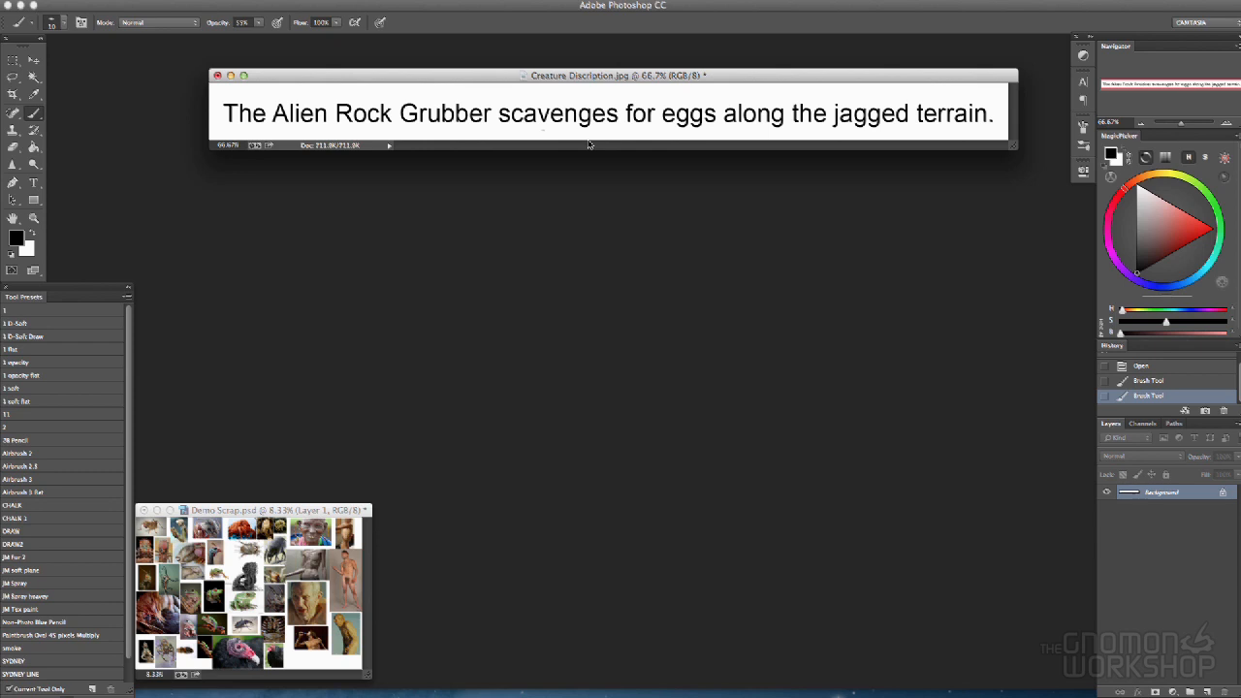
{"action": "key", "text": "Tab"}
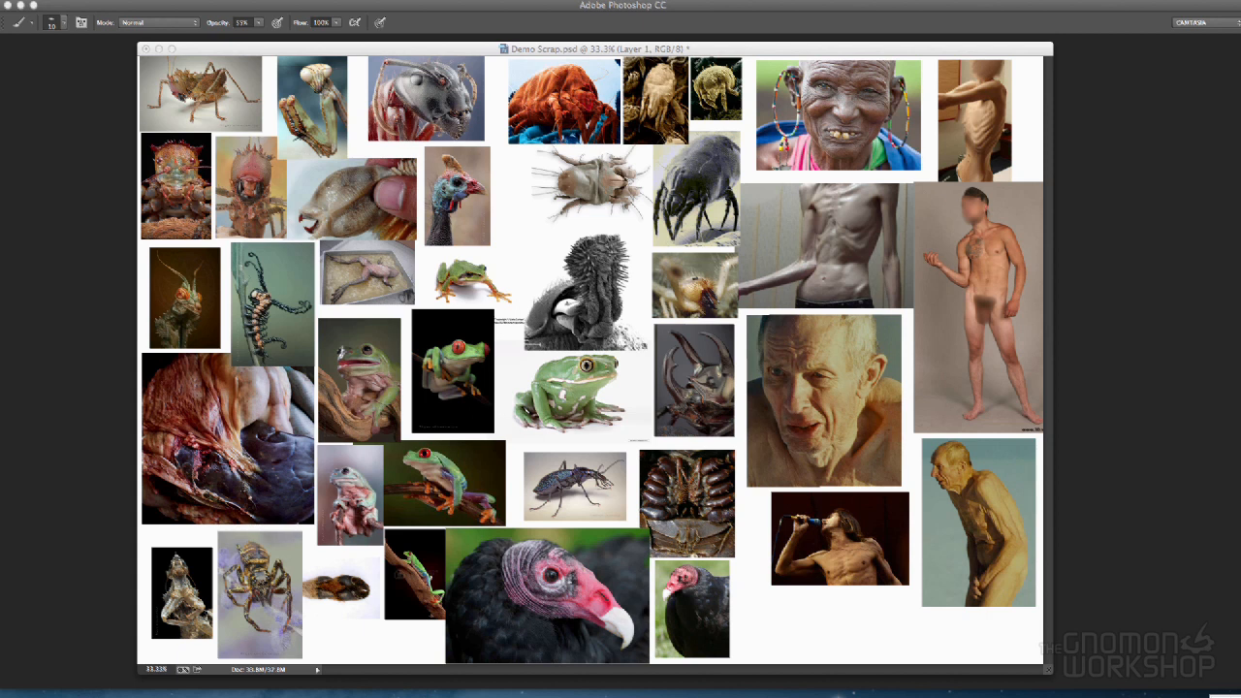
{"action": "key", "text": "Tab"}
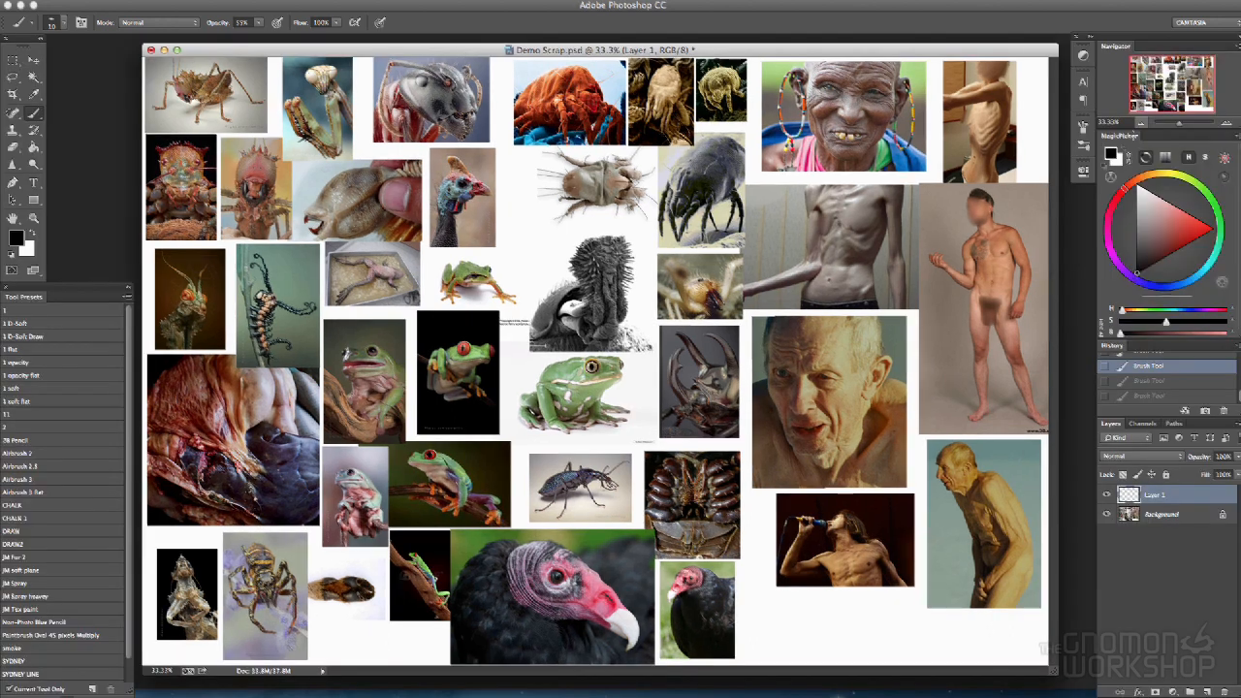
{"action": "left_click_drag", "start_coordinate": [994, 51], "coordinate": [1001, 54]}
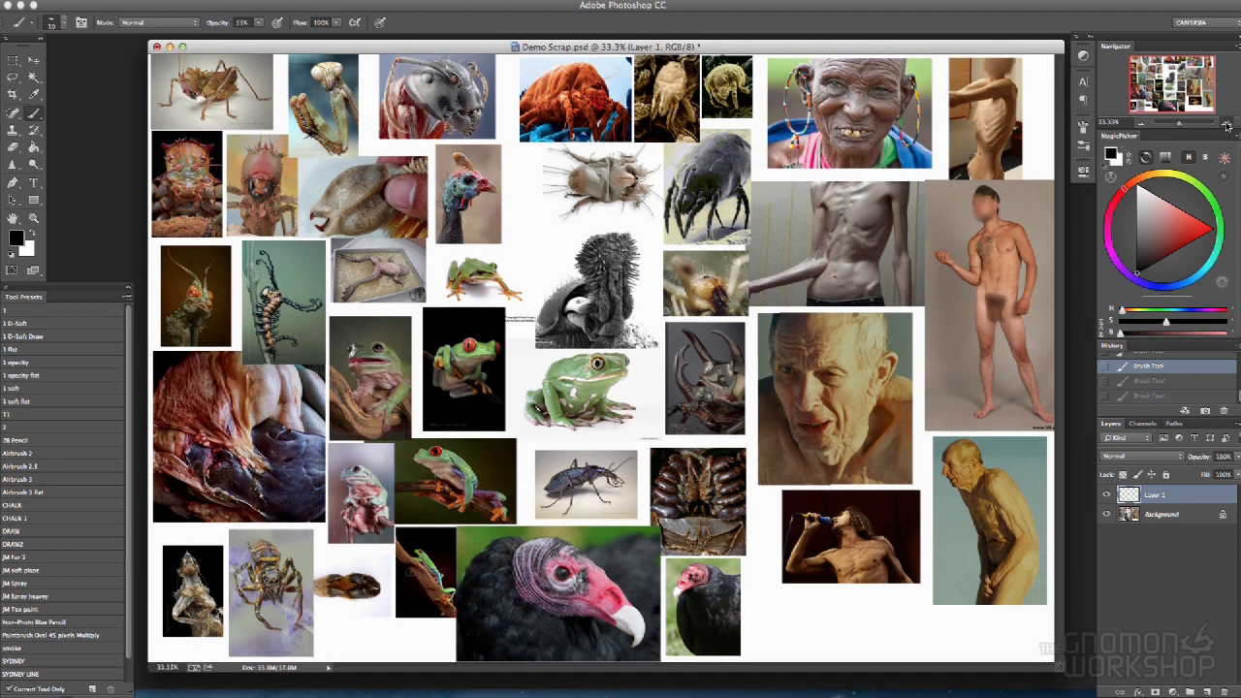
Examine the mite and tree frog photos on the reference sheet at 100%, ending on the whole sheet
{"action": "left_click", "coordinate": [1227, 123]}
{"action": "left_click", "coordinate": [1226, 124]}
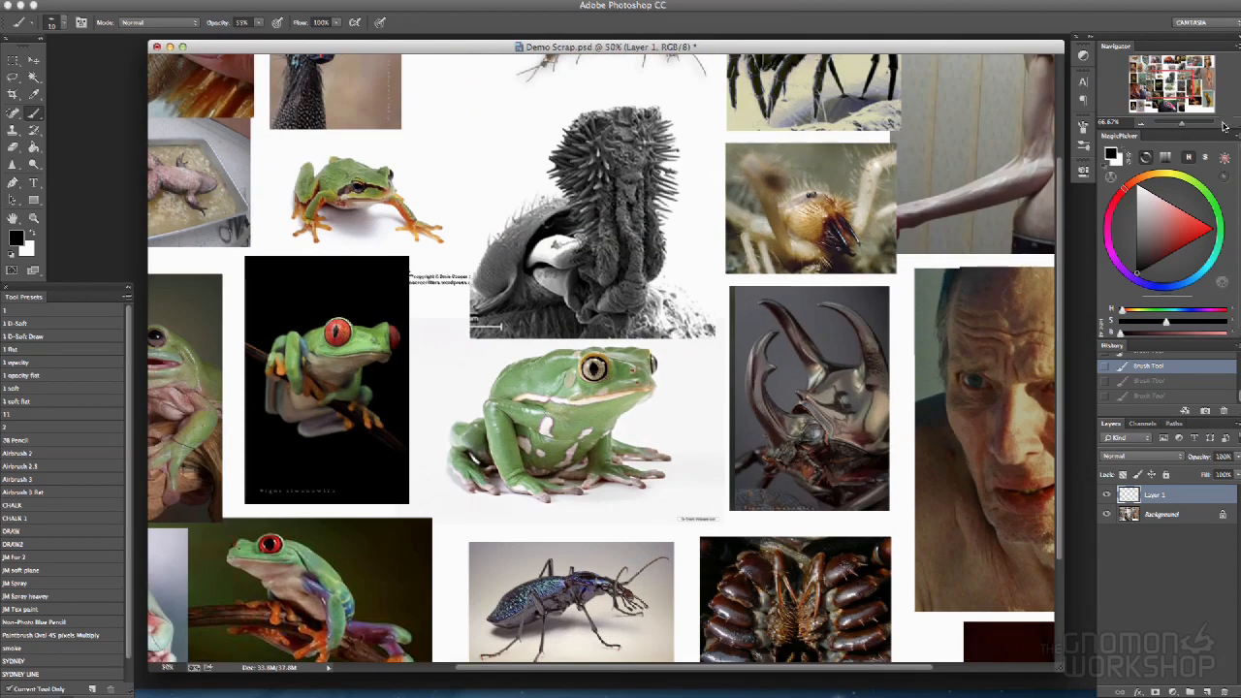
{"action": "mouse_move", "coordinate": [1182, 87]}
{"action": "left_mouse_down"}
{"action": "mouse_move", "coordinate": [1181, 67]}
{"action": "mouse_move", "coordinate": [1214, 58]}
{"action": "mouse_move", "coordinate": [1227, 103]}
{"action": "mouse_move", "coordinate": [1193, 126]}
{"action": "mouse_move", "coordinate": [1115, 138]}
{"action": "mouse_move", "coordinate": [1057, 50]}
{"action": "mouse_move", "coordinate": [1185, 36]}
{"action": "mouse_move", "coordinate": [1184, 65]}
{"action": "left_mouse_up"}
{"action": "left_click", "coordinate": [1227, 123]}
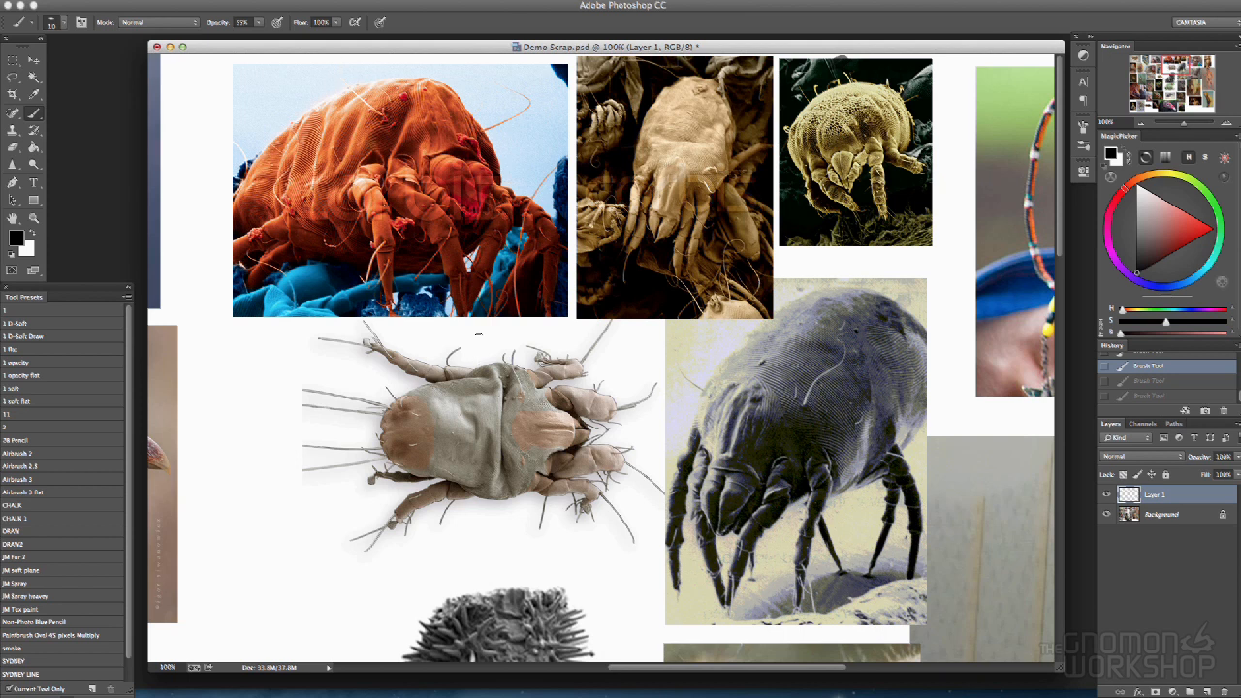
{"action": "left_click_drag", "start_coordinate": [1177, 65], "coordinate": [1162, 86]}
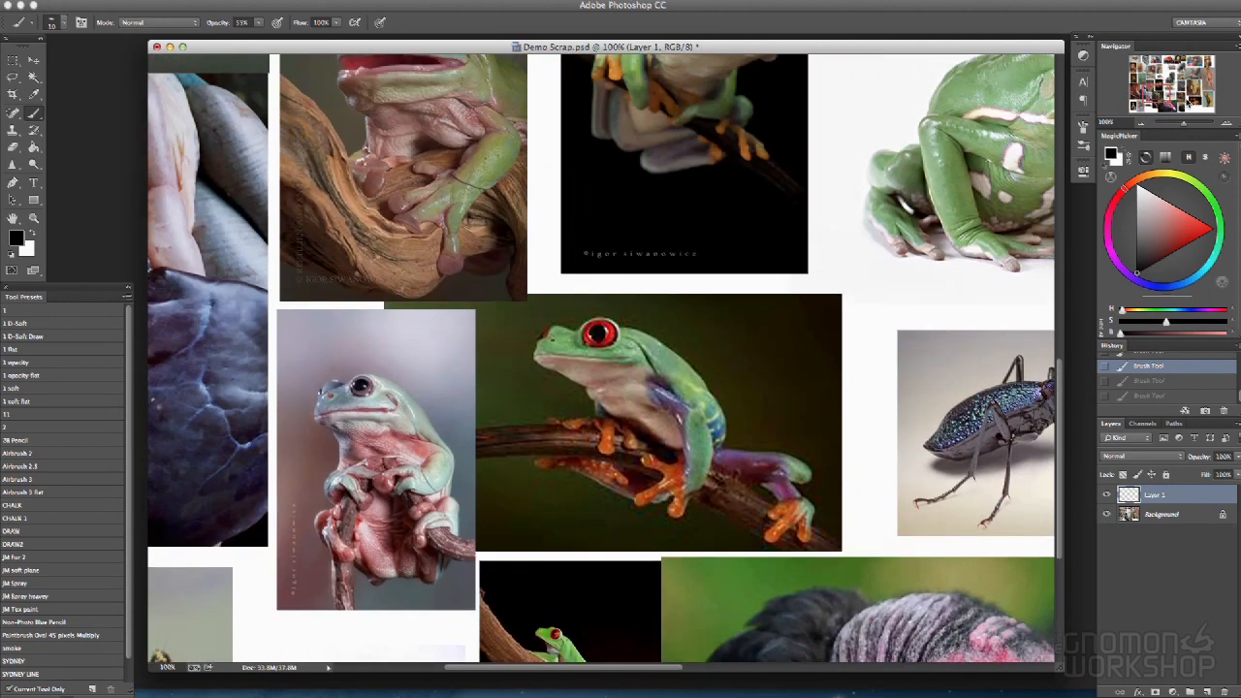
{"action": "left_click", "coordinate": [1141, 124]}
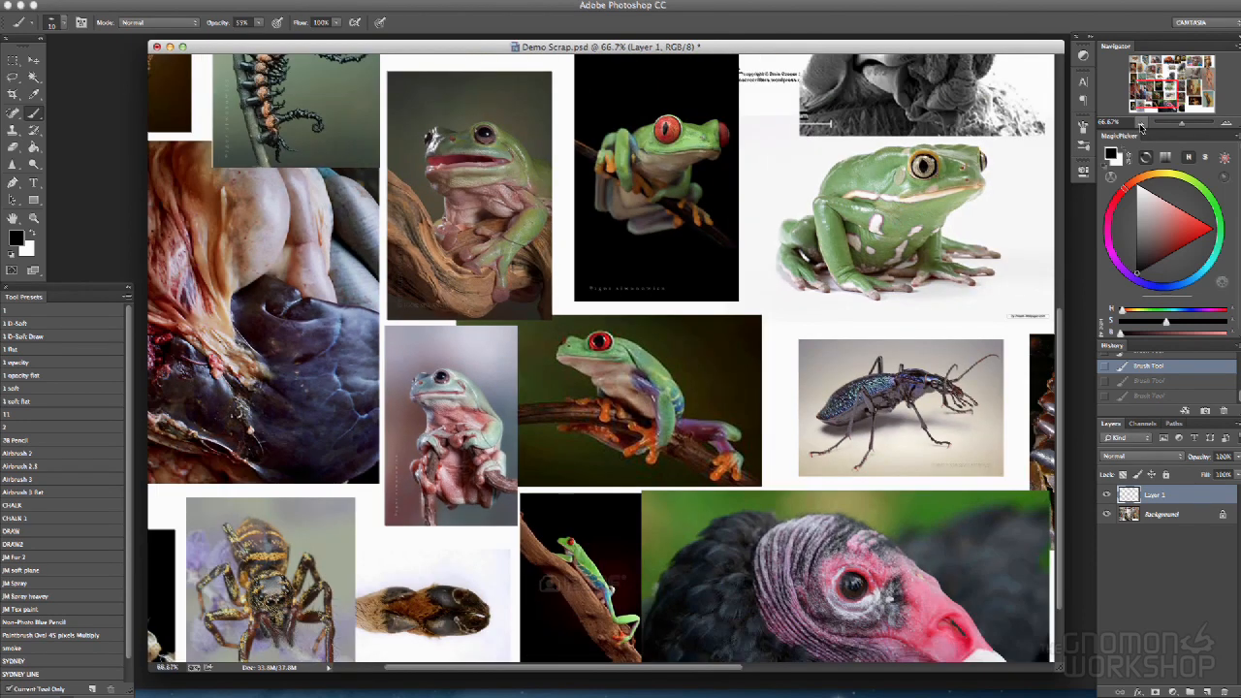
{"action": "left_click", "coordinate": [1141, 124]}
{"action": "left_click", "coordinate": [1141, 124]}
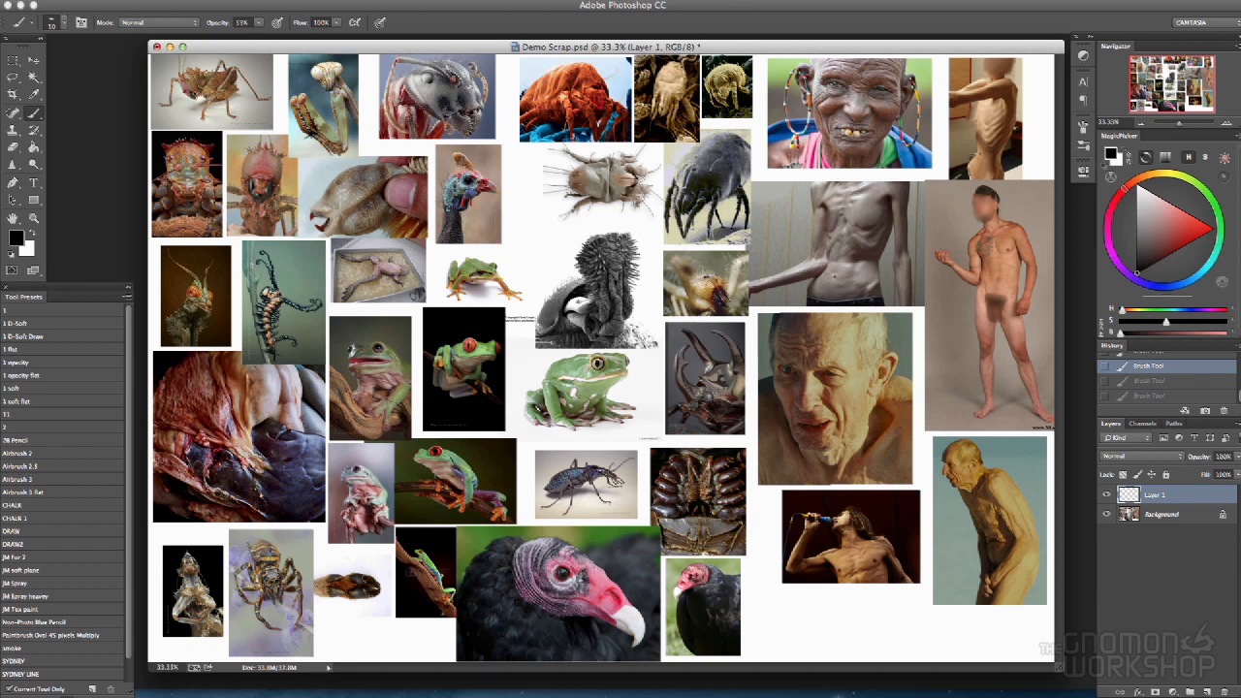
Examine the mite, ant, mantis and guinea fowl photos at 66.7% and return to the whole sheet
{"action": "left_click", "coordinate": [1227, 123]}
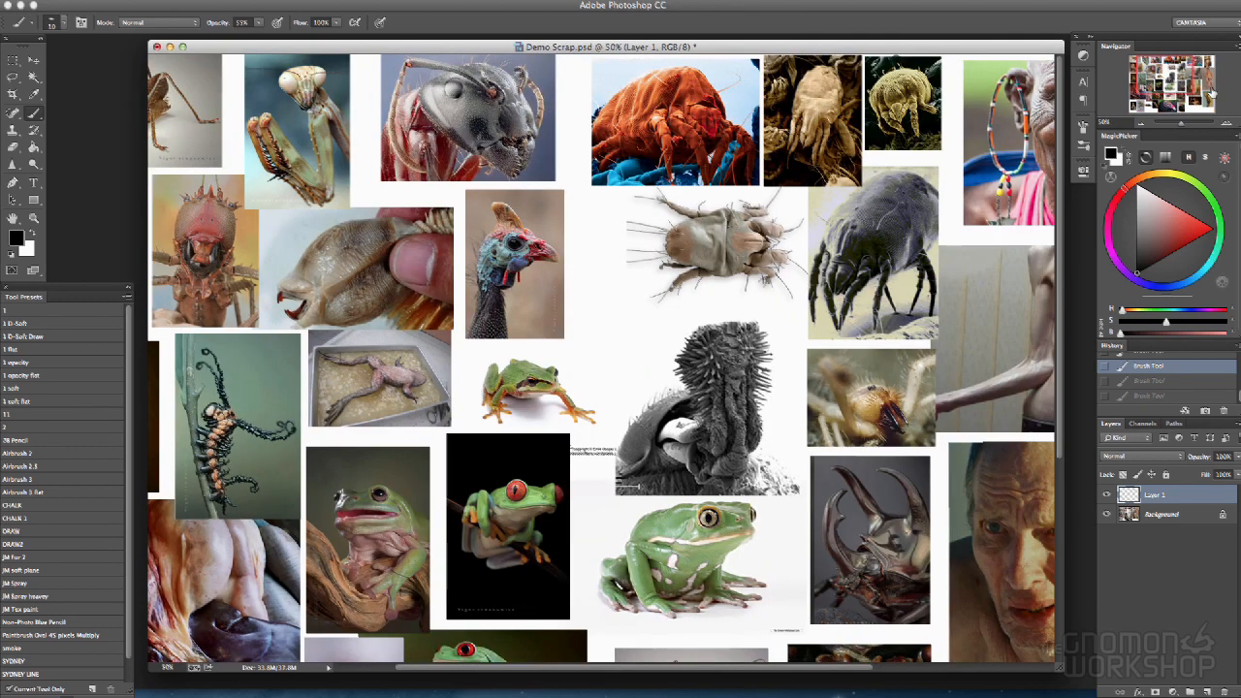
{"action": "left_click_drag", "start_coordinate": [801, 49], "coordinate": [797, 48]}
{"action": "left_click", "coordinate": [1229, 126]}
{"action": "left_click_drag", "start_coordinate": [1171, 86], "coordinate": [1132, 109]}
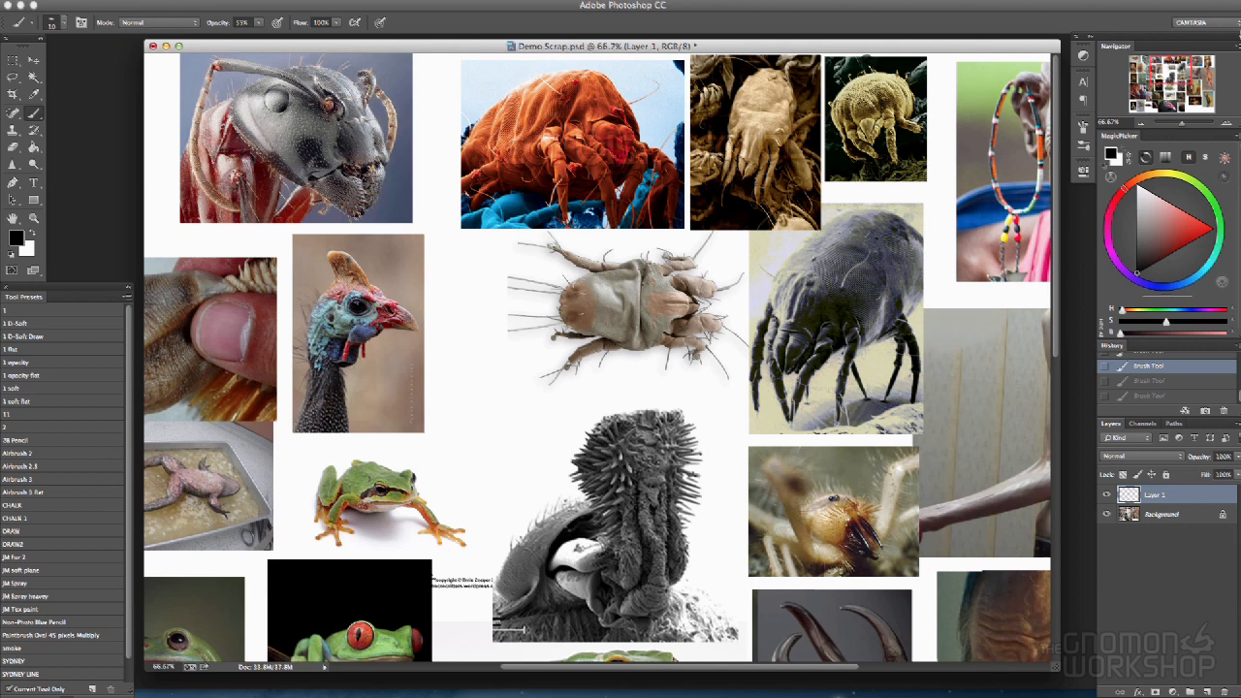
{"action": "left_click_drag", "start_coordinate": [1185, 68], "coordinate": [1154, 60]}
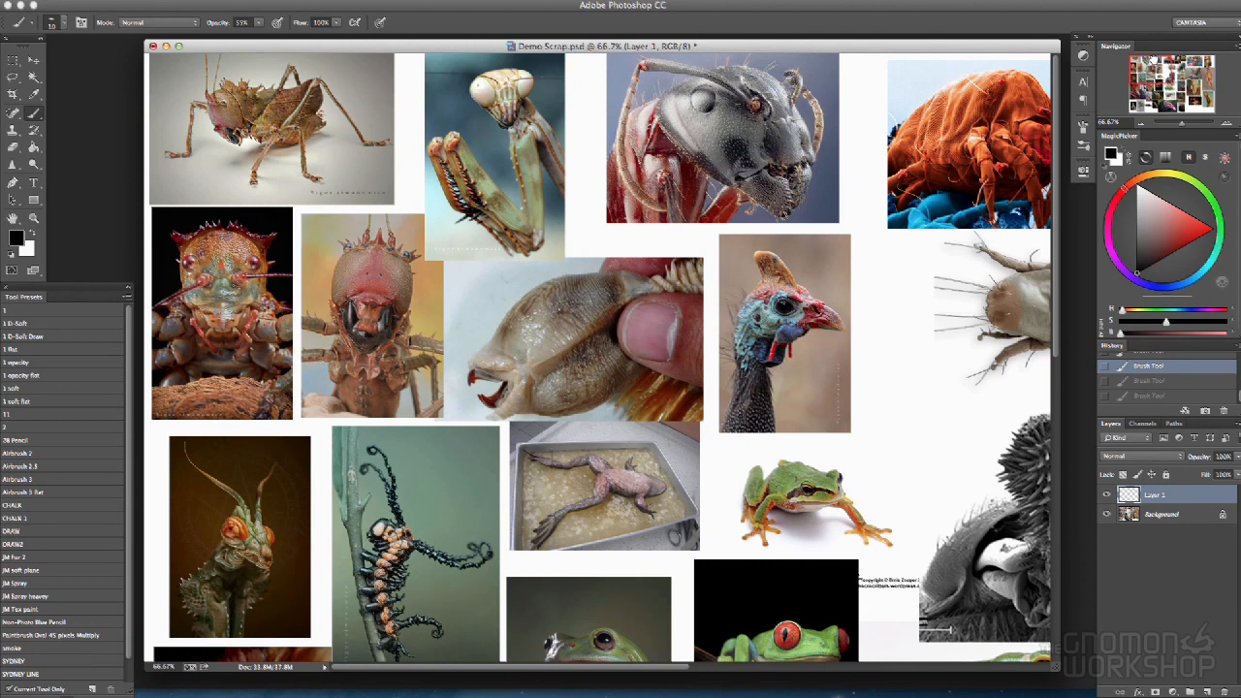
{"action": "left_click_drag", "start_coordinate": [1154, 60], "coordinate": [1177, 49]}
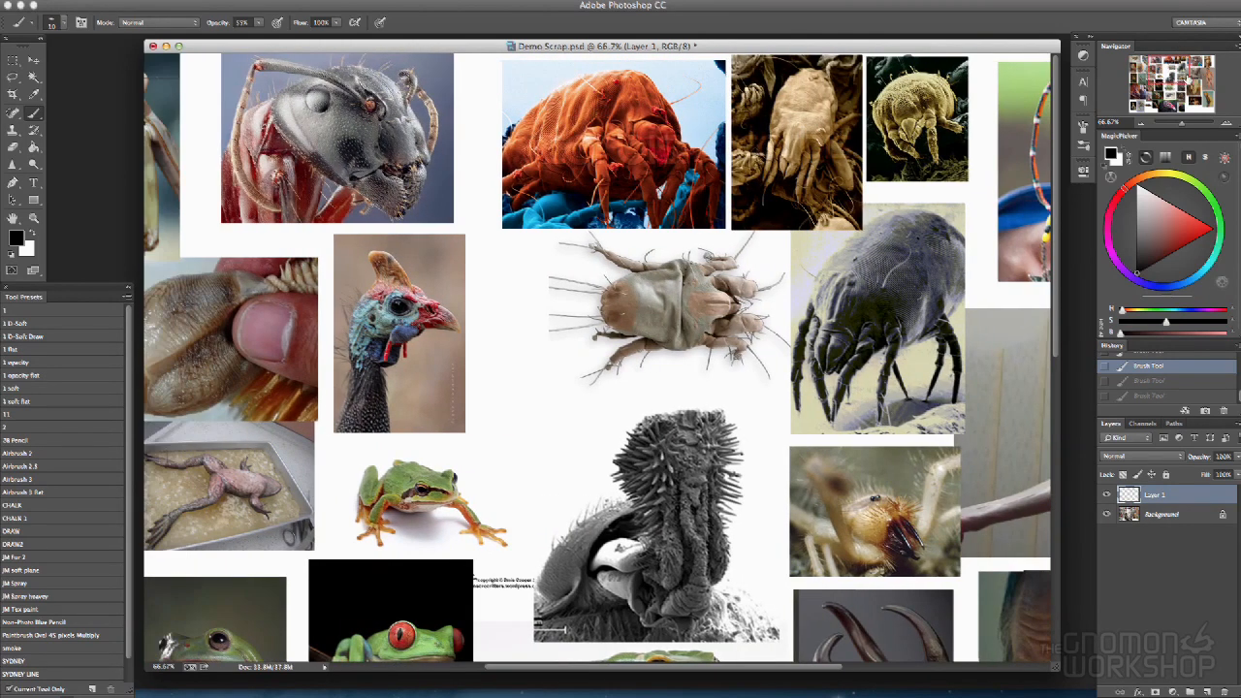
{"action": "left_click", "coordinate": [1141, 124]}
{"action": "left_click", "coordinate": [1141, 124]}
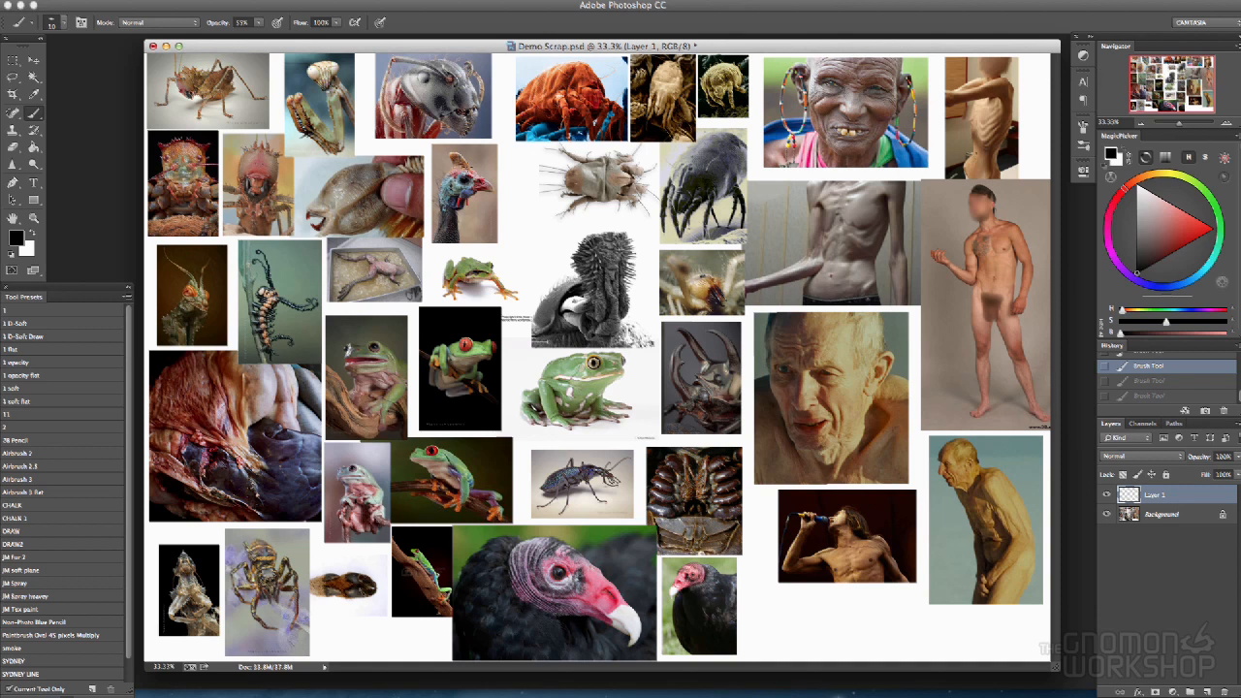
Look over the insect, frog, beetle and vulture photos across the reference sheet at 66.7%
{"action": "left_click", "coordinate": [1225, 124]}
{"action": "left_click", "coordinate": [1225, 124]}
{"action": "left_click_drag", "start_coordinate": [1178, 84], "coordinate": [1150, 64]}
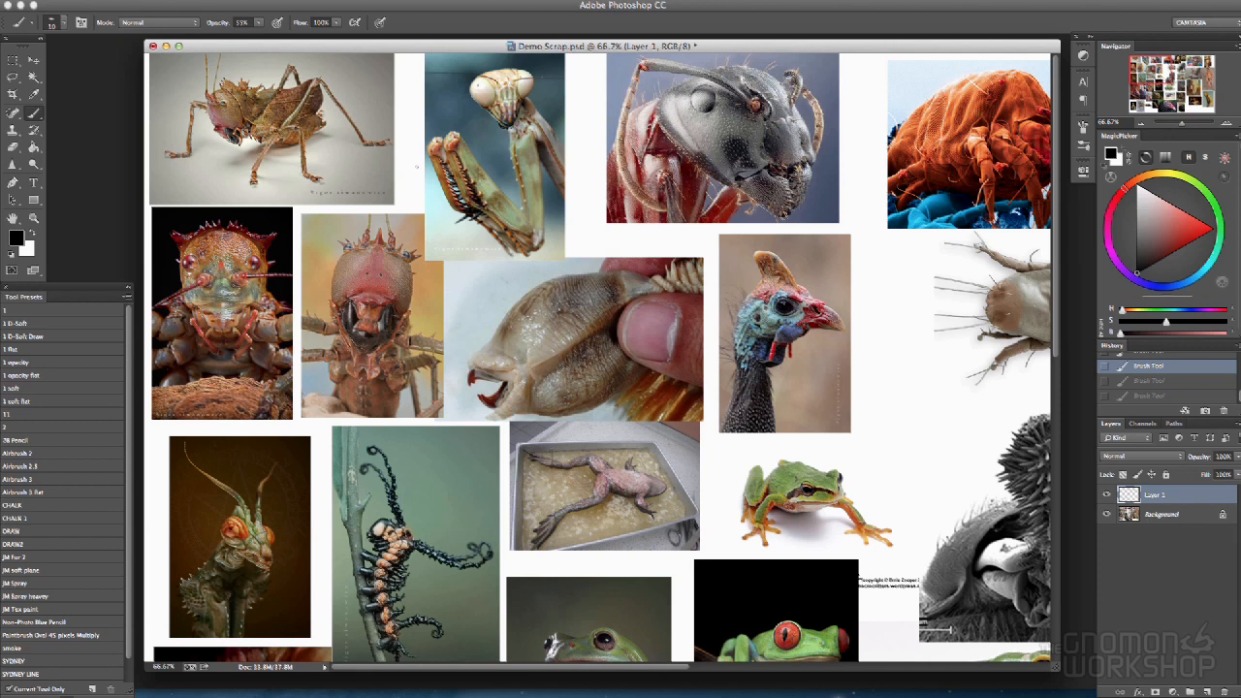
{"action": "mouse_move", "coordinate": [1154, 80]}
{"action": "left_mouse_down"}
{"action": "mouse_move", "coordinate": [1178, 71]}
{"action": "mouse_move", "coordinate": [1163, 73]}
{"action": "left_mouse_up"}
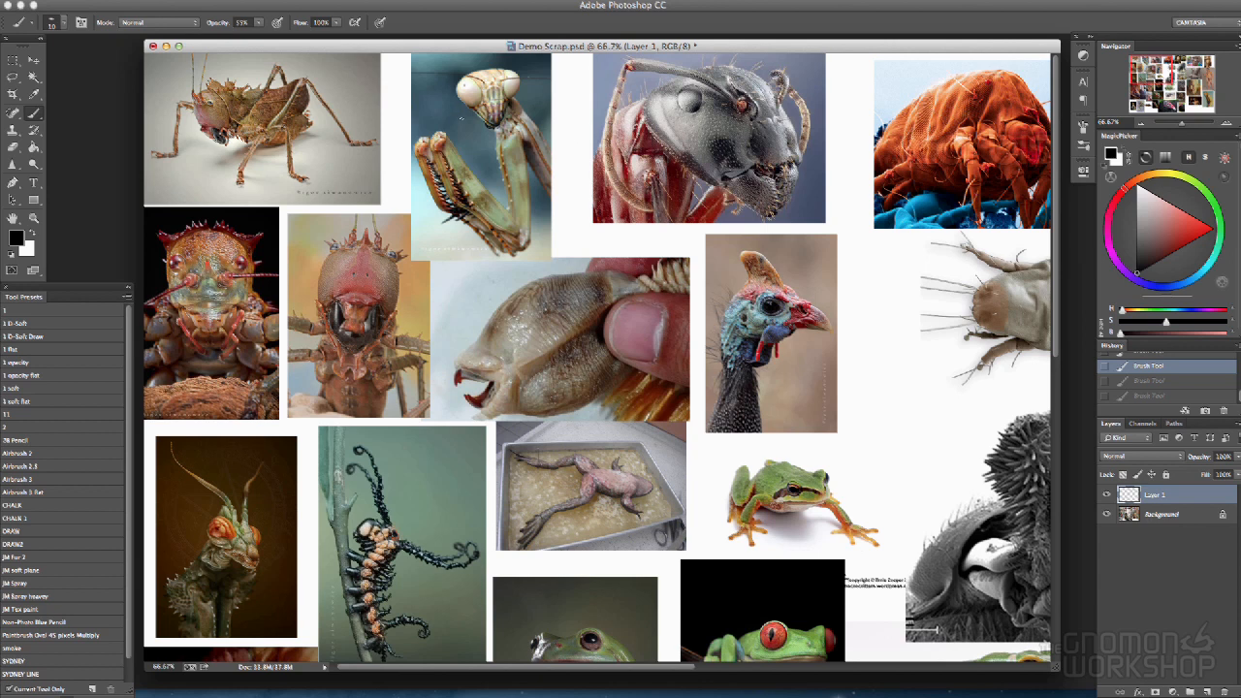
{"action": "left_click", "coordinate": [33, 60]}
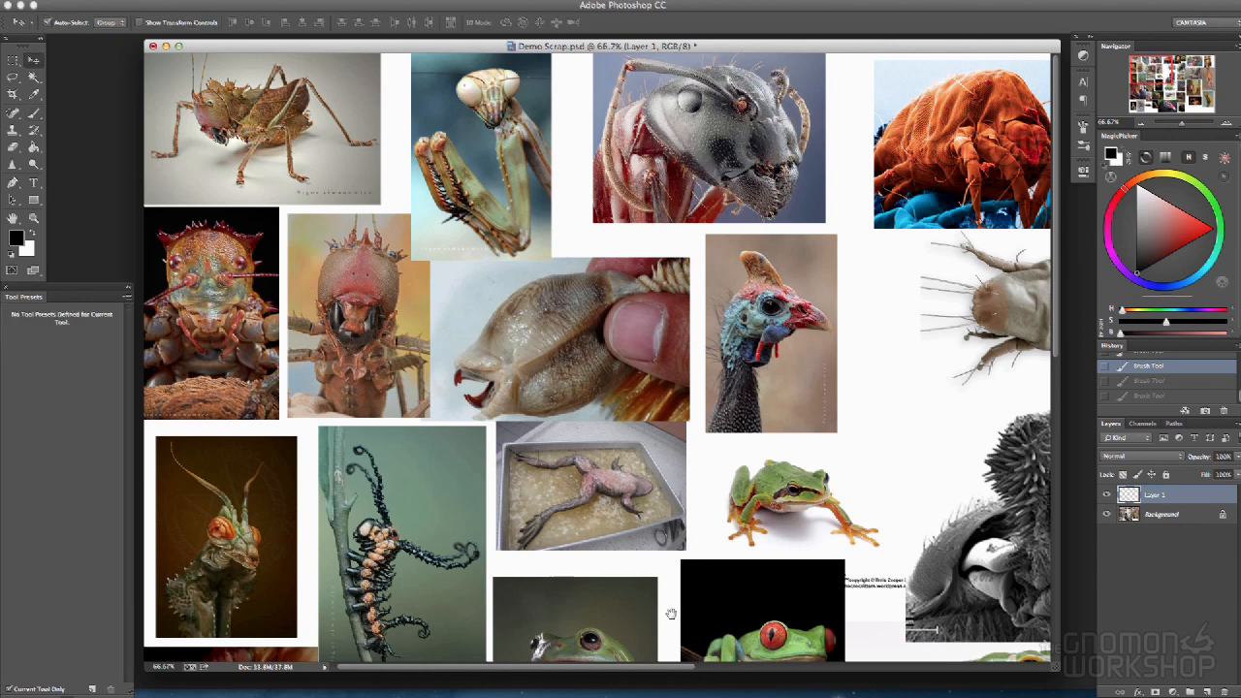
{"action": "left_click_drag", "start_coordinate": [692, 619], "coordinate": [445, 190]}
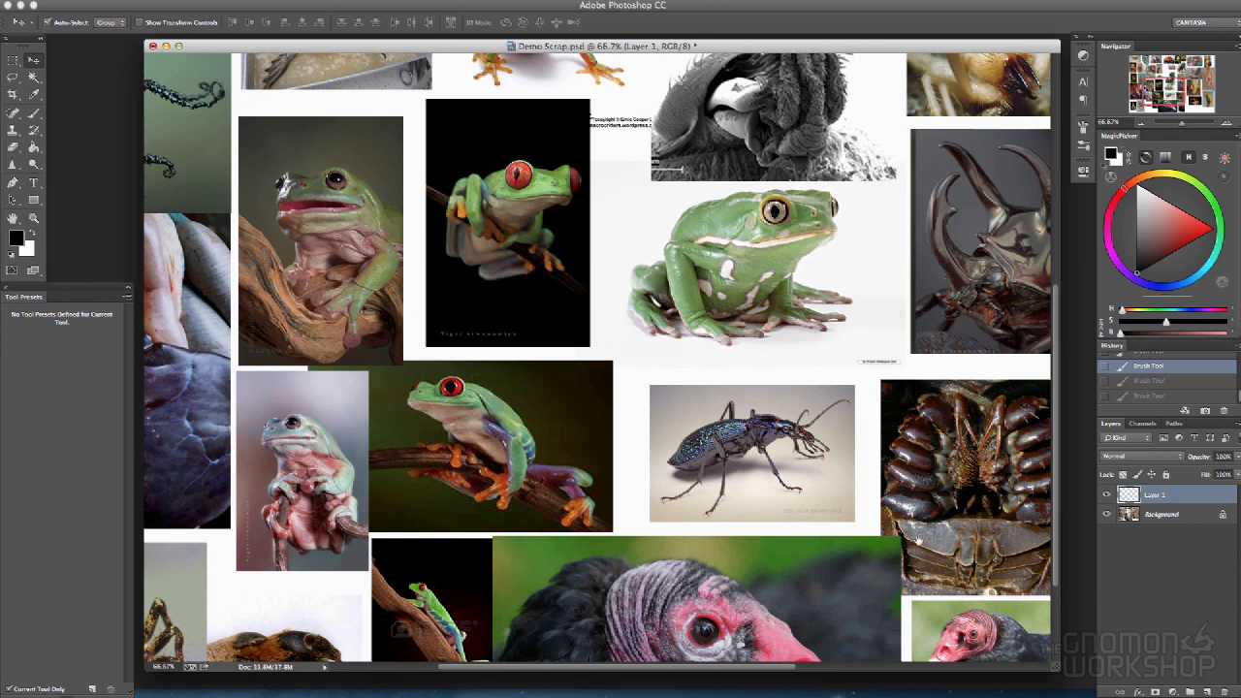
{"action": "scroll", "coordinate": [912, 537], "scroll_direction": "down", "scroll_amount": 2}
{"action": "scroll", "coordinate": [913, 537], "scroll_direction": "right", "scroll_amount": 1}
{"action": "scroll", "coordinate": [657, 270], "scroll_direction": "down", "scroll_amount": 2}
{"action": "scroll", "coordinate": [658, 269], "scroll_direction": "right", "scroll_amount": 5}
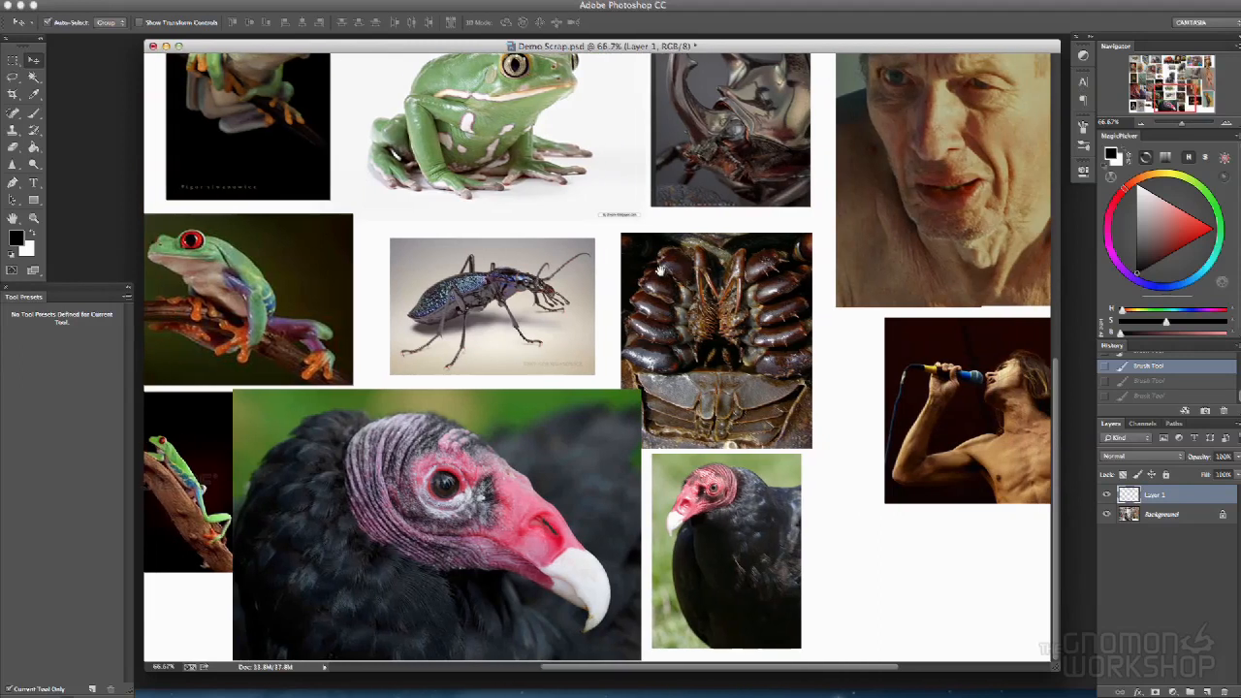
{"action": "scroll", "coordinate": [657, 270], "scroll_direction": "right", "scroll_amount": 1}
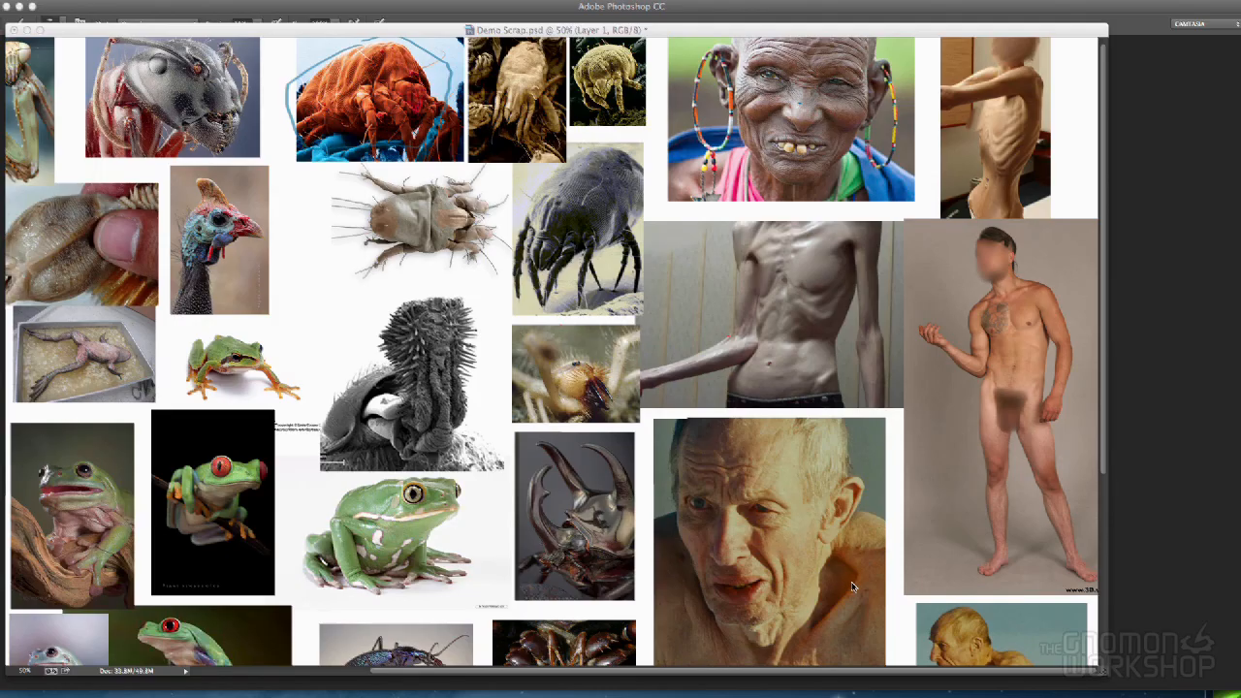
Examine the human face and anatomy reference photos on the sheet at 50%
{"action": "key", "text": "Tab"}
{"action": "left_click_drag", "start_coordinate": [973, 514], "coordinate": [929, 211]}
{"action": "left_click_drag", "start_coordinate": [936, 169], "coordinate": [867, 536]}
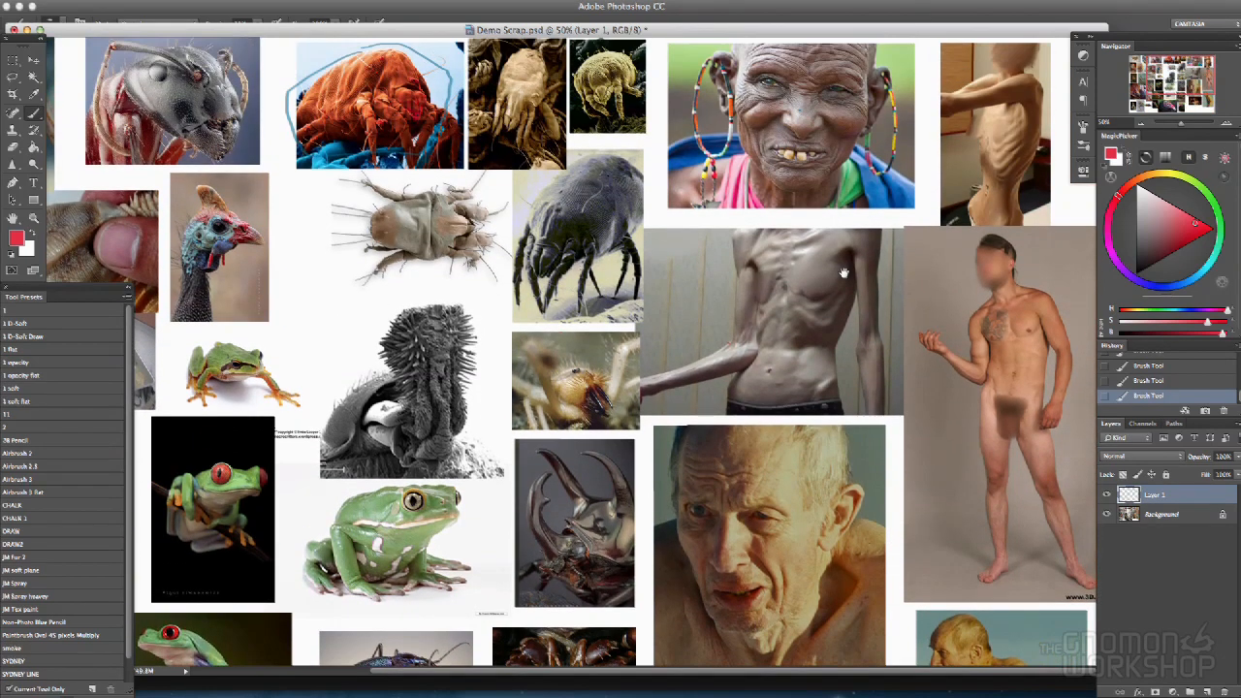
{"action": "left_click_drag", "start_coordinate": [871, 586], "coordinate": [844, 302]}
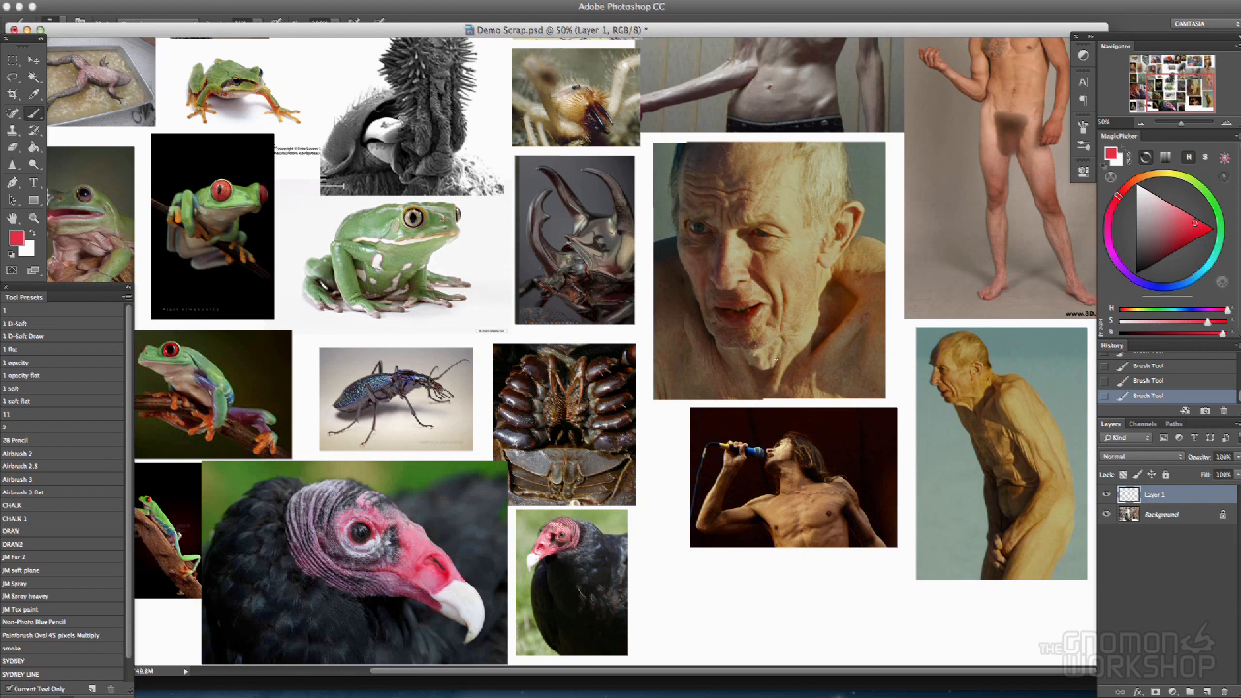
{"action": "scroll", "coordinate": [732, 190], "scroll_direction": "up", "scroll_amount": 6}
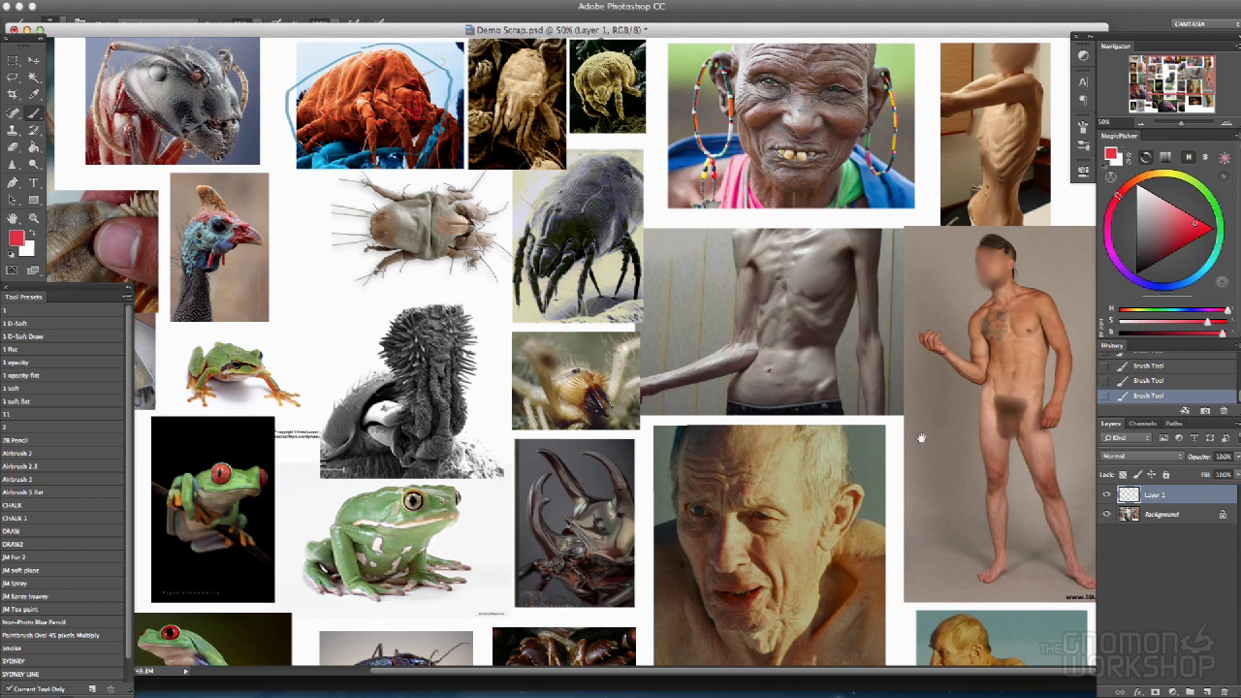
{"action": "left_click_drag", "start_coordinate": [898, 460], "coordinate": [830, 206]}
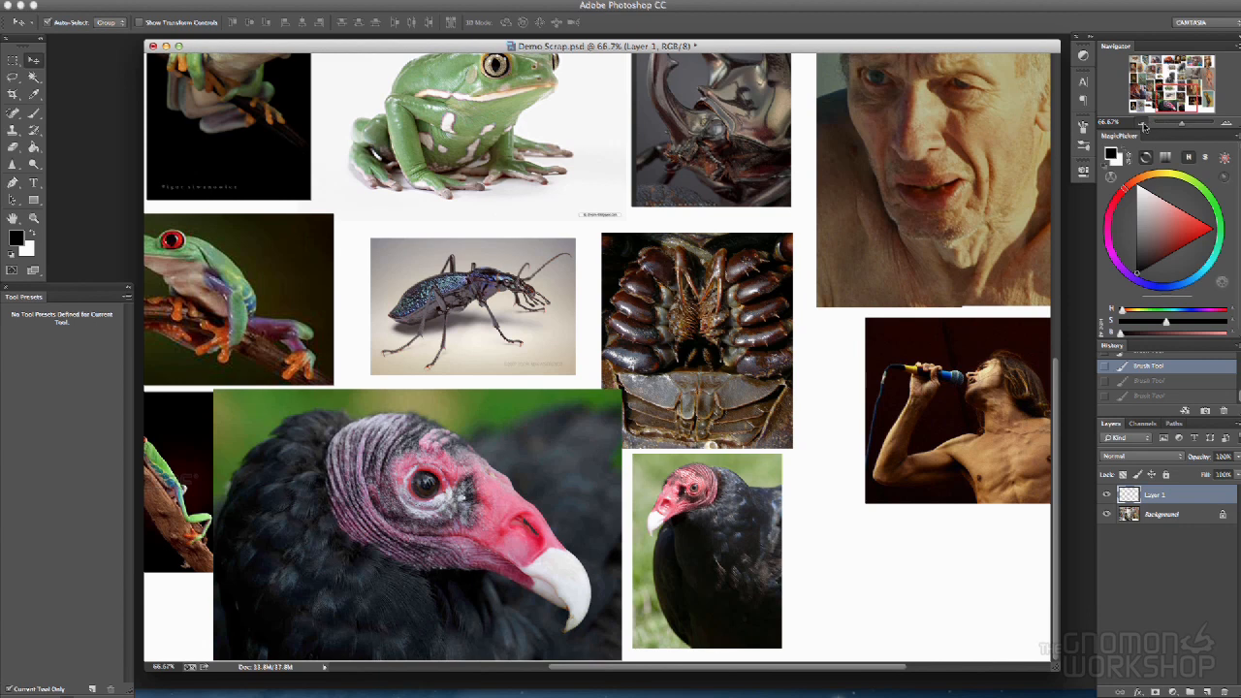
Review the whole reference sheet and the insect, mite and frog photos at 50%
{"action": "left_click", "coordinate": [1143, 125]}
{"action": "left_click", "coordinate": [1143, 125]}
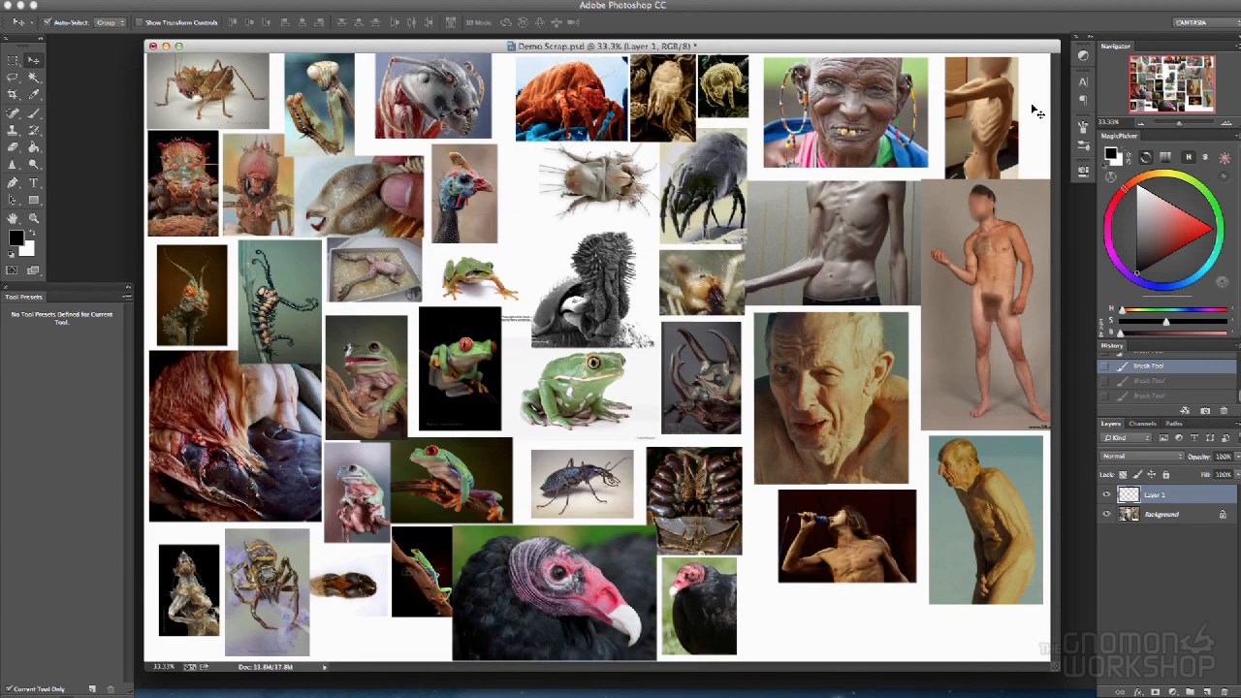
{"action": "left_click_drag", "start_coordinate": [786, 46], "coordinate": [791, 48]}
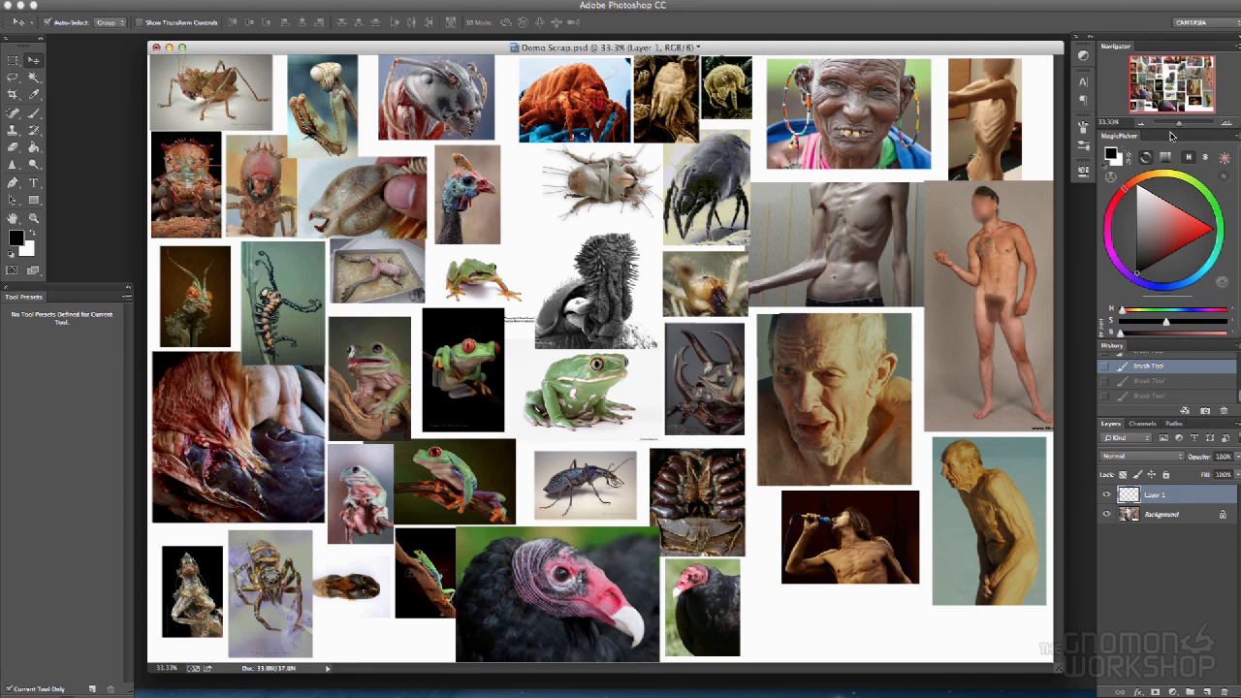
{"action": "left_click", "coordinate": [1227, 123]}
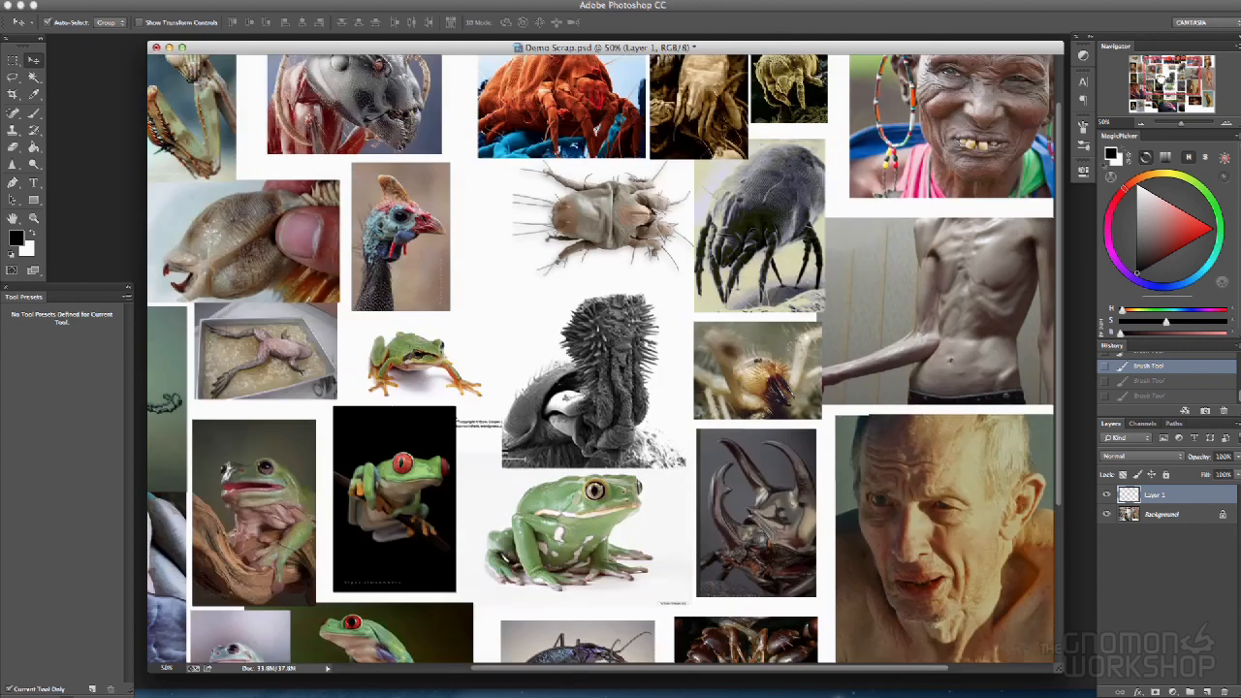
{"action": "left_click_drag", "start_coordinate": [1163, 90], "coordinate": [1151, 78]}
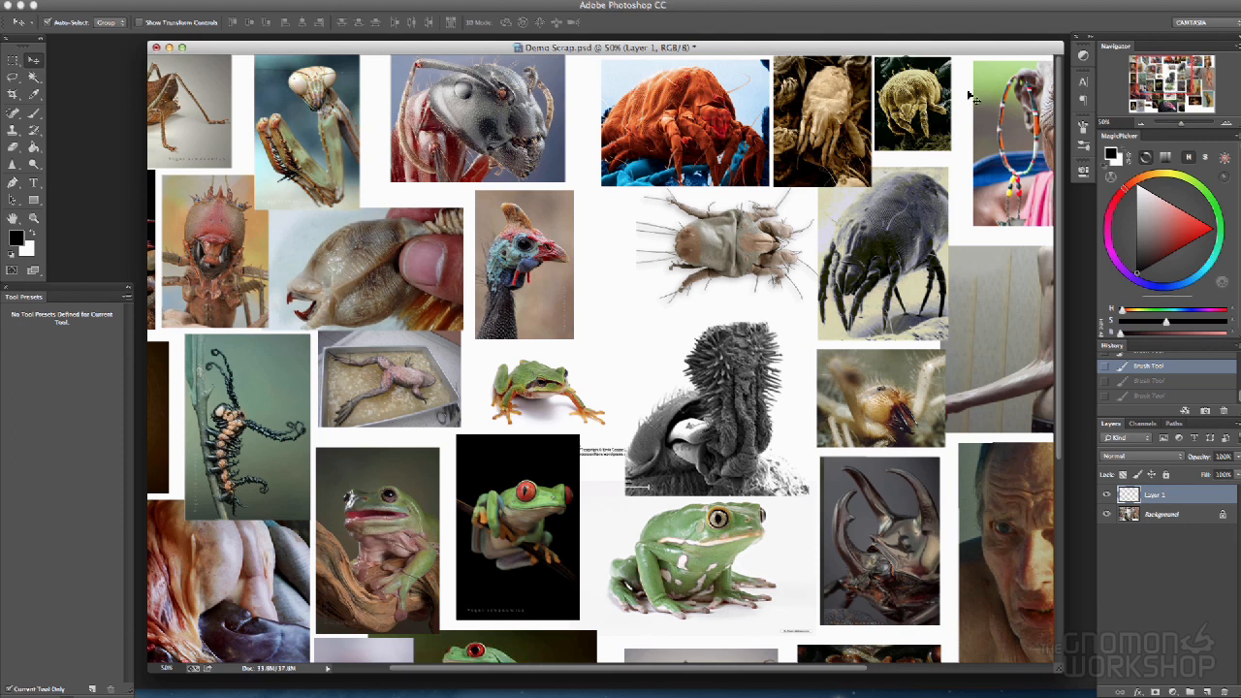
{"action": "left_click_drag", "start_coordinate": [909, 53], "coordinate": [908, 54]}
Outline the rhino's body in Rhino0043_S[1].jpg with a blue brush stroke, placing the photo beside the reference sheet
{"action": "key", "text": "b"}
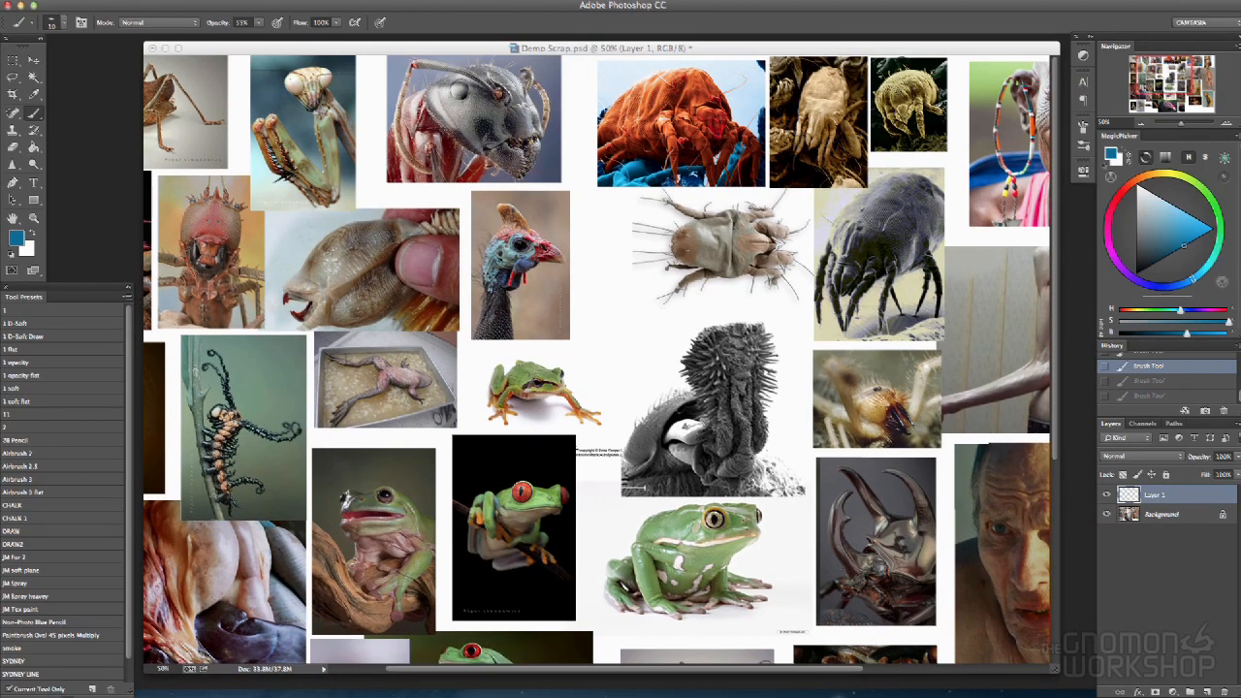
{"action": "key", "text": "super+plus"}
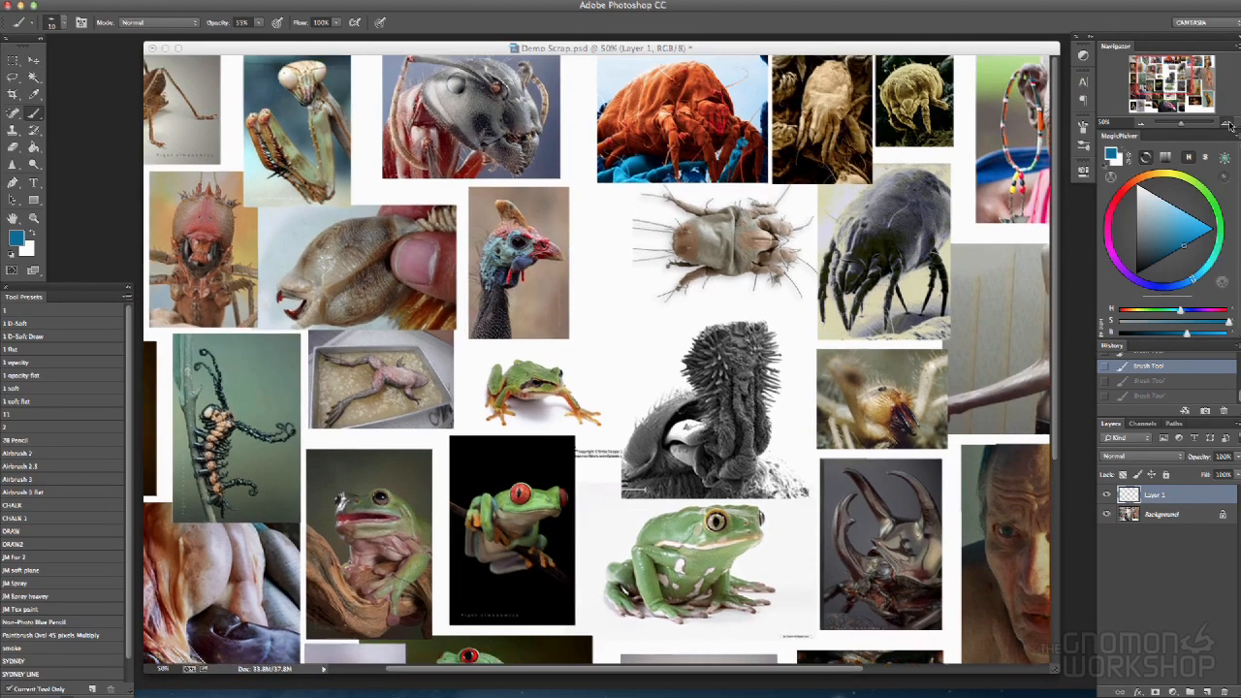
{"action": "left_click_drag", "start_coordinate": [960, 194], "coordinate": [718, 297]}
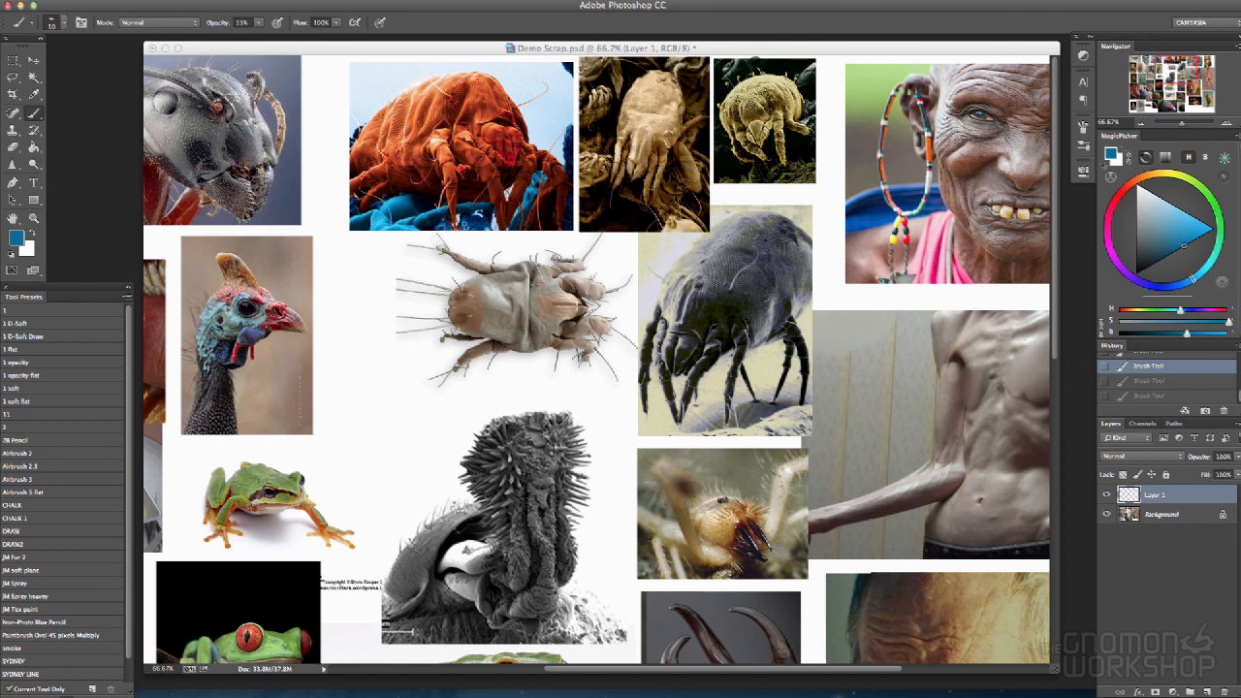
{"action": "left_click_drag", "start_coordinate": [1212, 611], "coordinate": [1057, 611]}
{"action": "left_click_drag", "start_coordinate": [837, 46], "coordinate": [748, 50]}
{"action": "left_click", "coordinate": [1011, 189]}
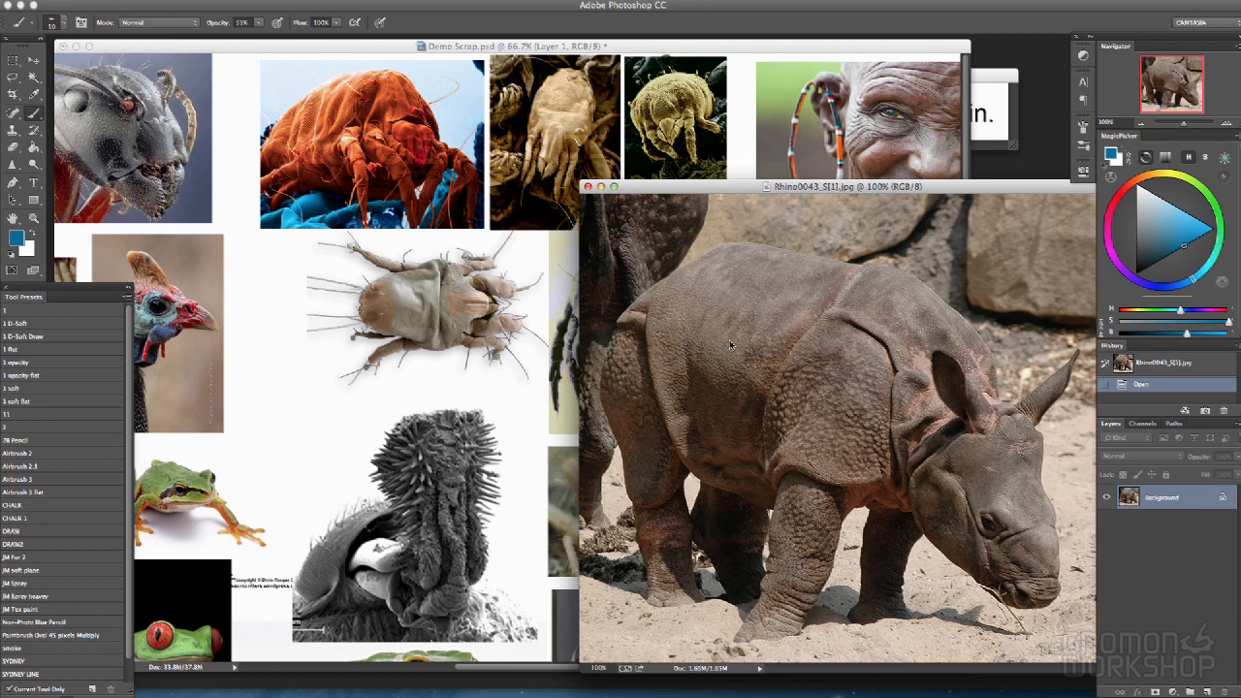
{"action": "mouse_move", "coordinate": [751, 233]}
{"action": "left_mouse_down"}
{"action": "mouse_move", "coordinate": [614, 282]}
{"action": "mouse_move", "coordinate": [589, 371]}
{"action": "mouse_move", "coordinate": [598, 433]}
{"action": "mouse_move", "coordinate": [754, 513]}
{"action": "mouse_move", "coordinate": [885, 536]}
{"action": "mouse_move", "coordinate": [908, 528]}
{"action": "mouse_move", "coordinate": [903, 494]}
{"action": "mouse_move", "coordinate": [928, 425]}
{"action": "mouse_move", "coordinate": [1009, 393]}
{"action": "mouse_move", "coordinate": [999, 335]}
{"action": "mouse_move", "coordinate": [928, 285]}
{"action": "mouse_move", "coordinate": [792, 241]}
{"action": "left_mouse_up"}
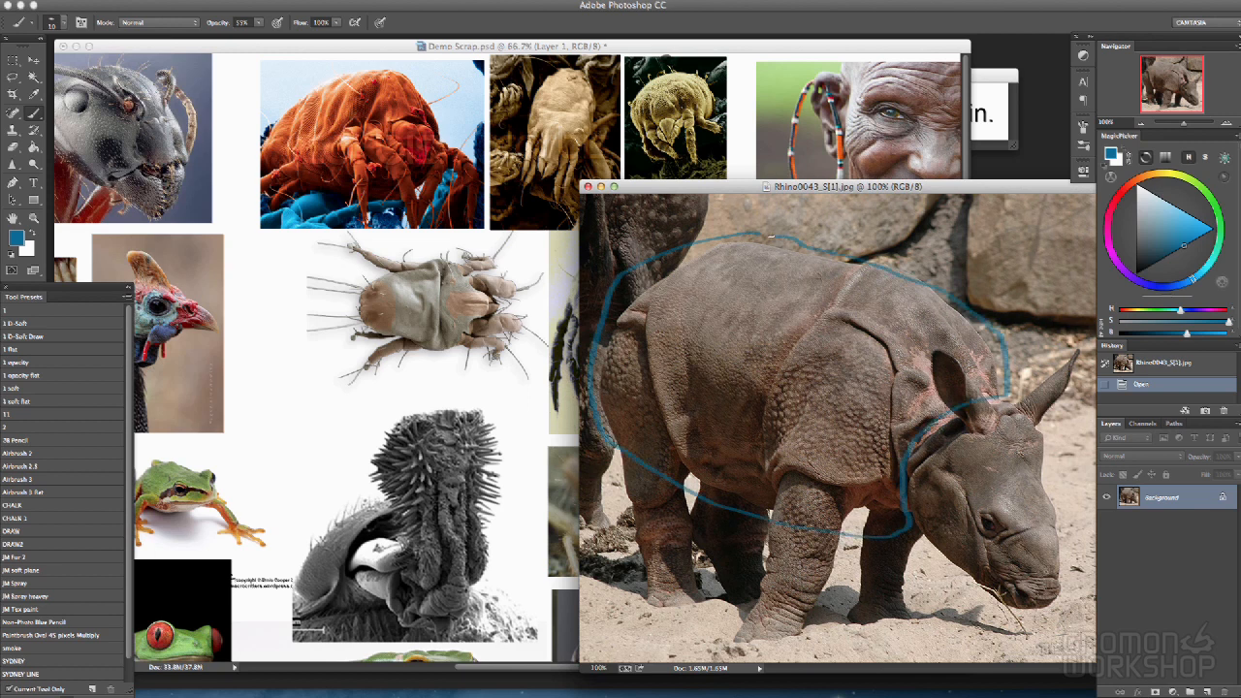
Outline the orange mite's rounded body on the Demo Scrap.psd sheet with a blue brush stroke
{"action": "left_click", "coordinate": [346, 77]}
{"action": "mouse_move", "coordinate": [336, 75]}
{"action": "left_mouse_down"}
{"action": "mouse_move", "coordinate": [247, 129]}
{"action": "mouse_move", "coordinate": [260, 183]}
{"action": "mouse_move", "coordinate": [427, 210]}
{"action": "left_mouse_up"}
{"action": "key", "text": "ctrl+Tab"}
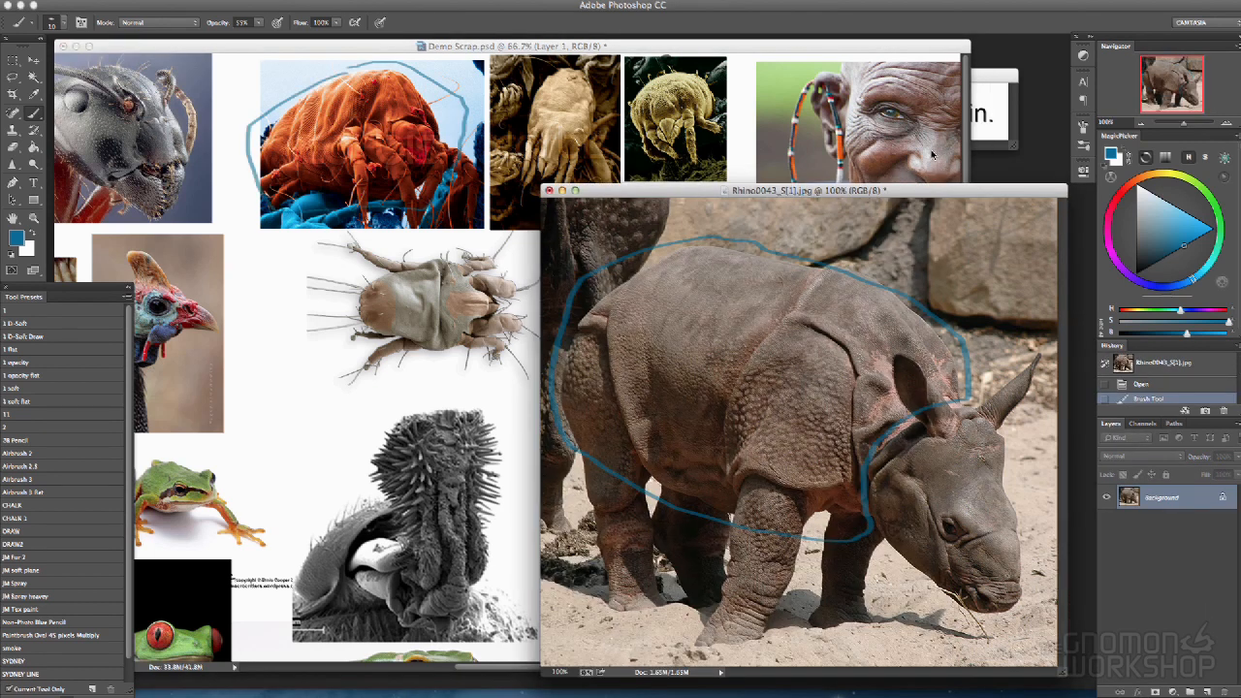
Hide the interface panels to compare the outlined rhino photo with the outlined mite on the reference sheet
{"action": "left_click", "coordinate": [931, 150]}
{"action": "key", "text": "ctrl+Tab"}
{"action": "key", "text": "Tab"}
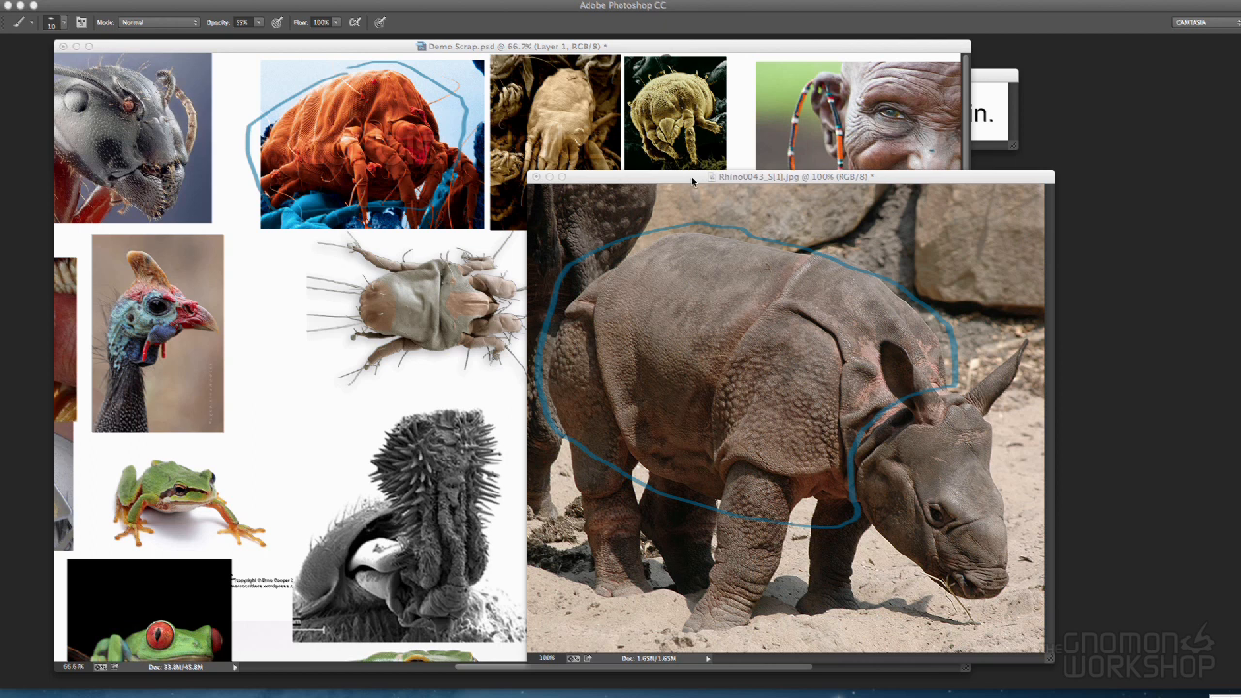
Restore the interface panels and reposition the outlined rhino photo over Demo Scrap.psd to compare it with the sheet's mites
{"action": "key", "text": "Tab"}
{"action": "mouse_move", "coordinate": [675, 181]}
{"action": "left_mouse_down"}
{"action": "mouse_move", "coordinate": [698, 169]}
{"action": "mouse_move", "coordinate": [705, 183]}
{"action": "mouse_move", "coordinate": [547, 239]}
{"action": "mouse_move", "coordinate": [534, 268]}
{"action": "mouse_move", "coordinate": [803, 139]}
{"action": "mouse_move", "coordinate": [677, 183]}
{"action": "left_mouse_up"}
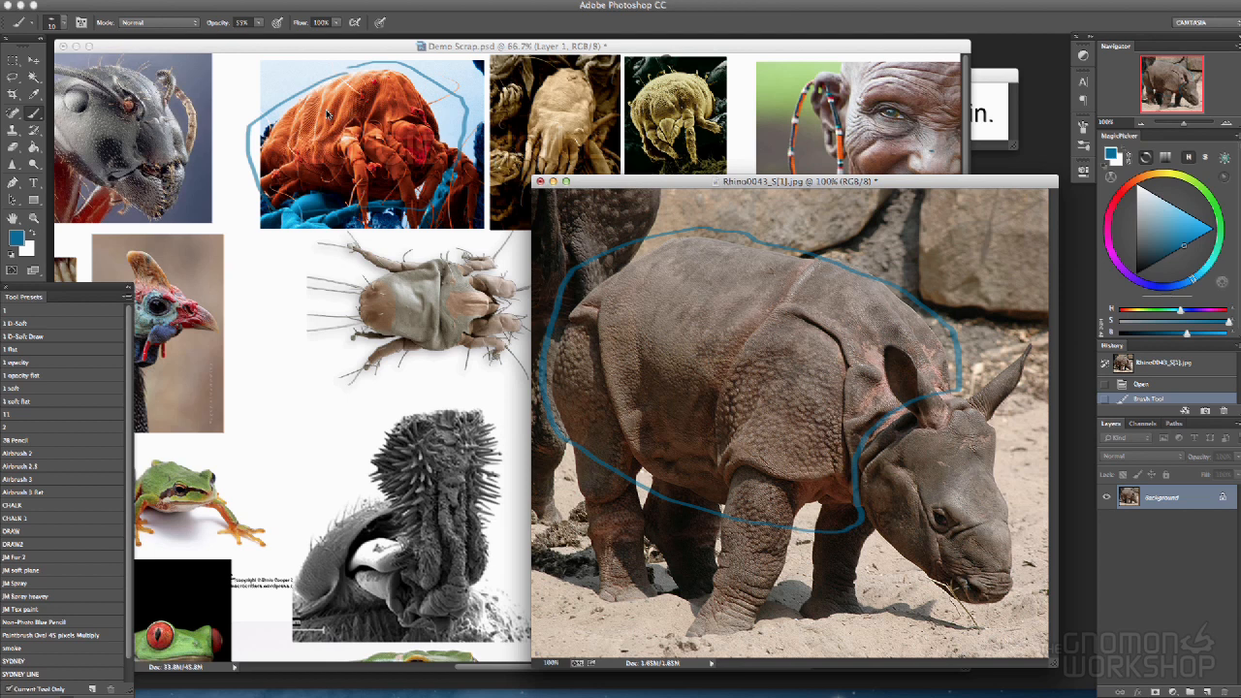
{"action": "left_click_drag", "start_coordinate": [741, 186], "coordinate": [235, 282]}
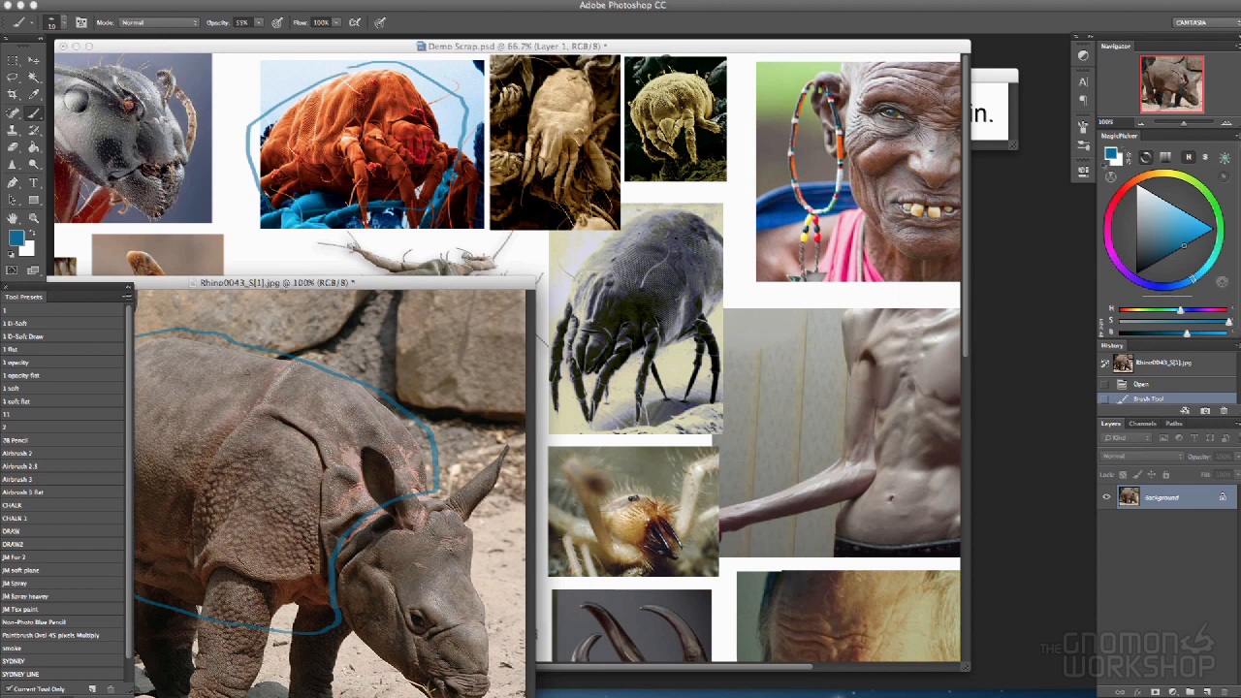
{"action": "left_click_drag", "start_coordinate": [448, 284], "coordinate": [427, 191]}
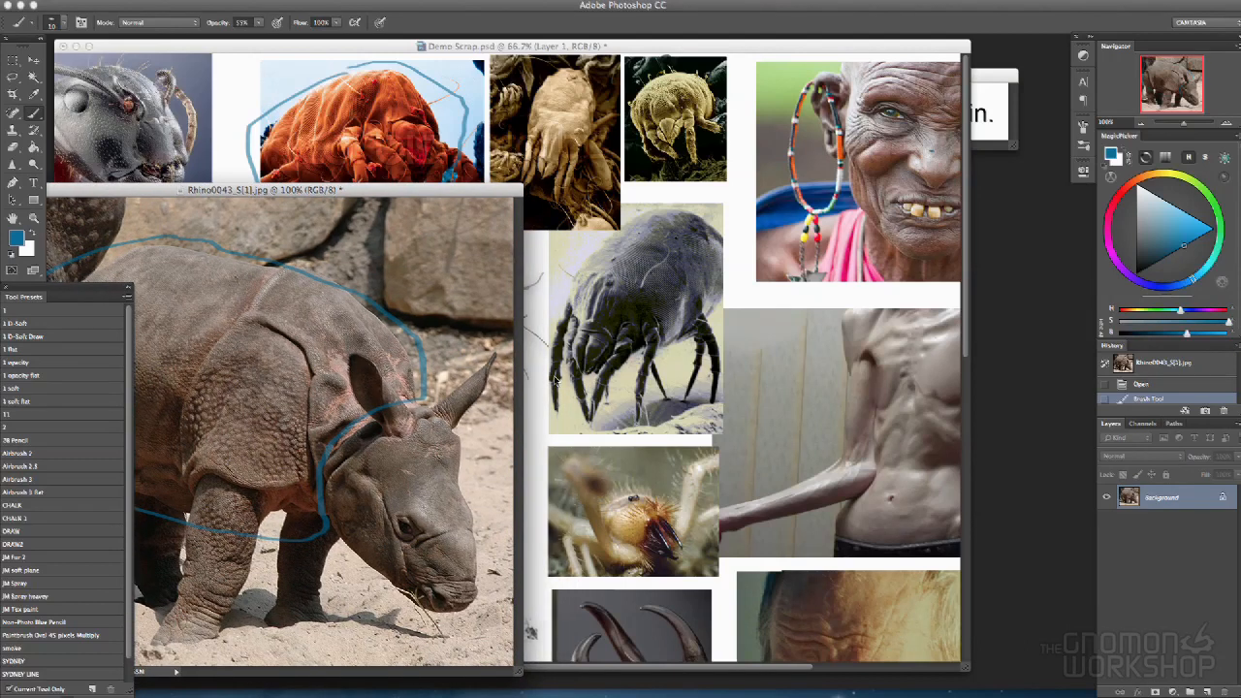
{"action": "left_click_drag", "start_coordinate": [465, 191], "coordinate": [998, 166]}
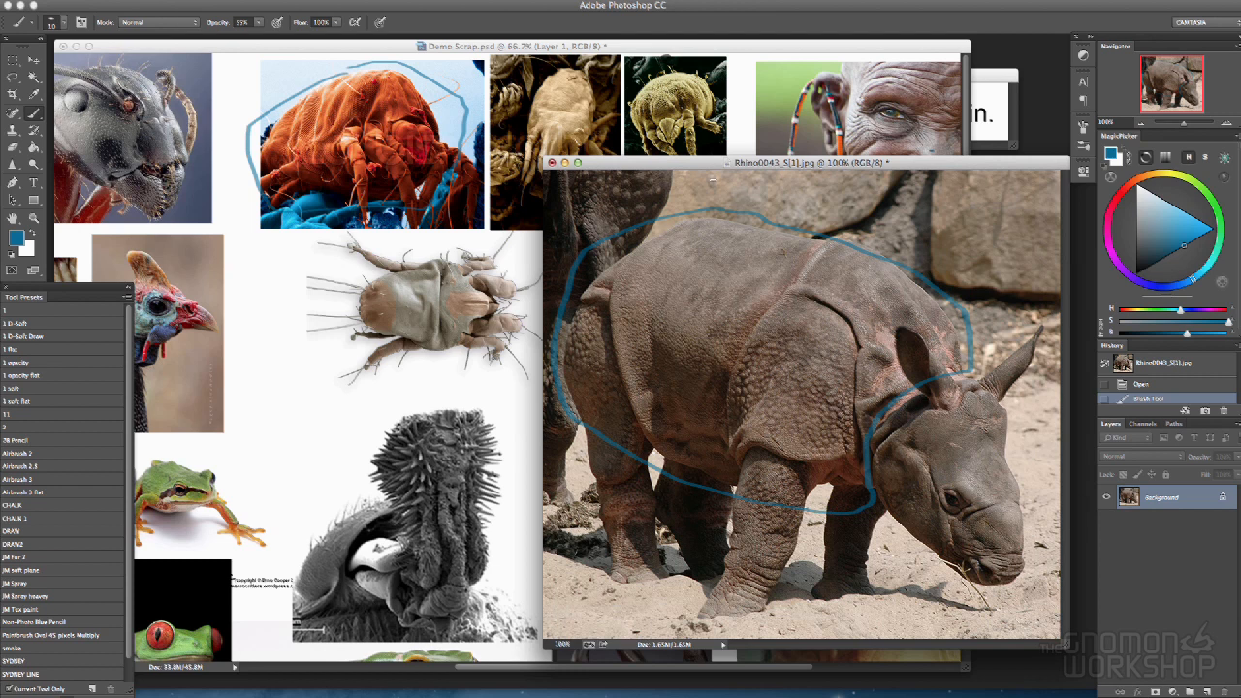
{"action": "left_click_drag", "start_coordinate": [867, 164], "coordinate": [857, 191]}
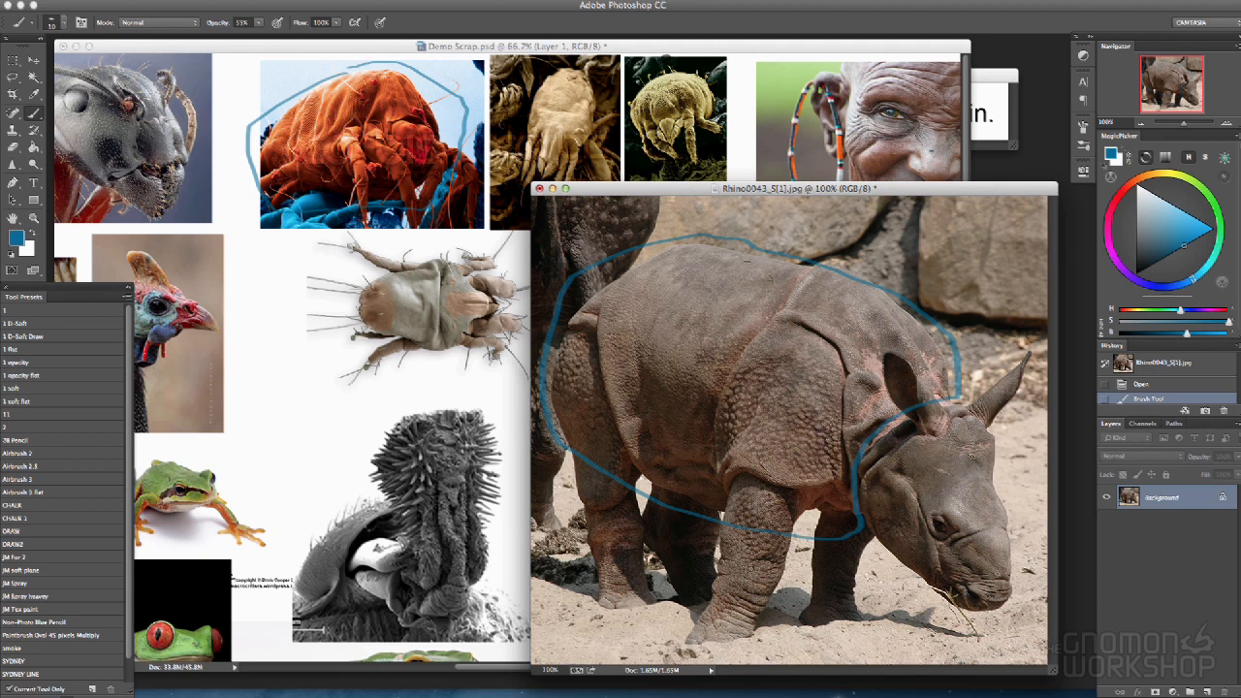
{"action": "mouse_move", "coordinate": [692, 192]}
{"action": "left_mouse_down"}
{"action": "mouse_move", "coordinate": [562, 203]}
{"action": "mouse_move", "coordinate": [696, 191]}
{"action": "left_mouse_up"}
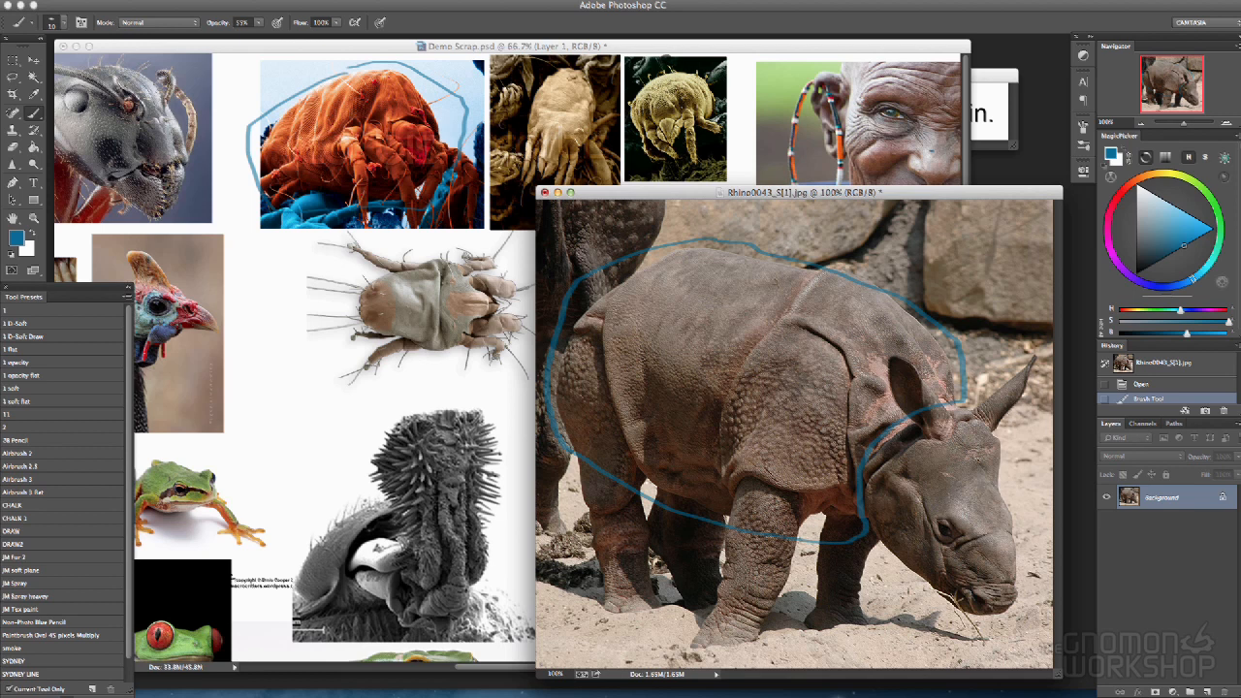
Switch the brush colour to red and sketch mouthpart shapes under the rhino's jaw and at its snout
{"action": "left_click", "coordinate": [1118, 198]}
{"action": "left_click_drag", "start_coordinate": [1181, 246], "coordinate": [1195, 223]}
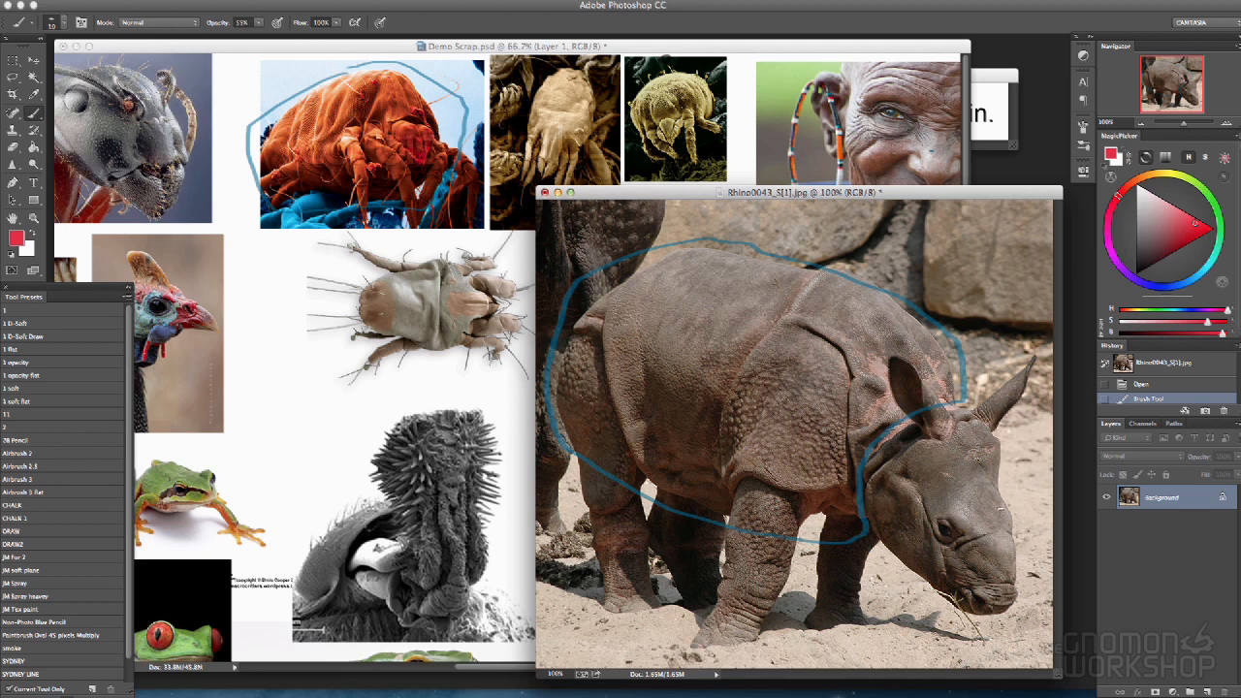
{"action": "mouse_move", "coordinate": [929, 535]}
{"action": "left_mouse_down"}
{"action": "mouse_move", "coordinate": [911, 581]}
{"action": "mouse_move", "coordinate": [958, 619]}
{"action": "left_mouse_up"}
{"action": "mouse_move", "coordinate": [946, 563]}
{"action": "left_mouse_down"}
{"action": "mouse_move", "coordinate": [968, 607]}
{"action": "mouse_move", "coordinate": [936, 608]}
{"action": "left_mouse_up"}
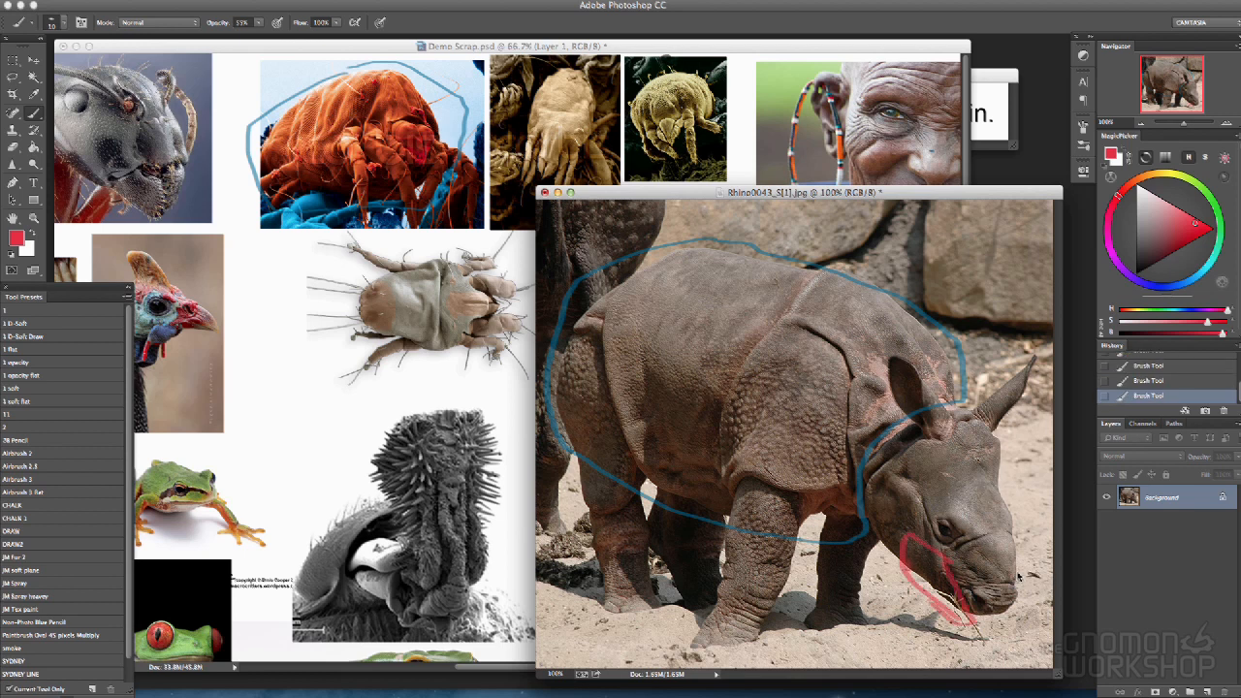
{"action": "left_click_drag", "start_coordinate": [1014, 567], "coordinate": [1020, 608]}
Draw short red spike strokes along the rhino's back and rump
{"action": "left_click_drag", "start_coordinate": [737, 294], "coordinate": [686, 238]}
{"action": "left_click_drag", "start_coordinate": [700, 289], "coordinate": [659, 265]}
{"action": "left_click_drag", "start_coordinate": [803, 267], "coordinate": [820, 233]}
{"action": "left_click_drag", "start_coordinate": [560, 281], "coordinate": [578, 289]}
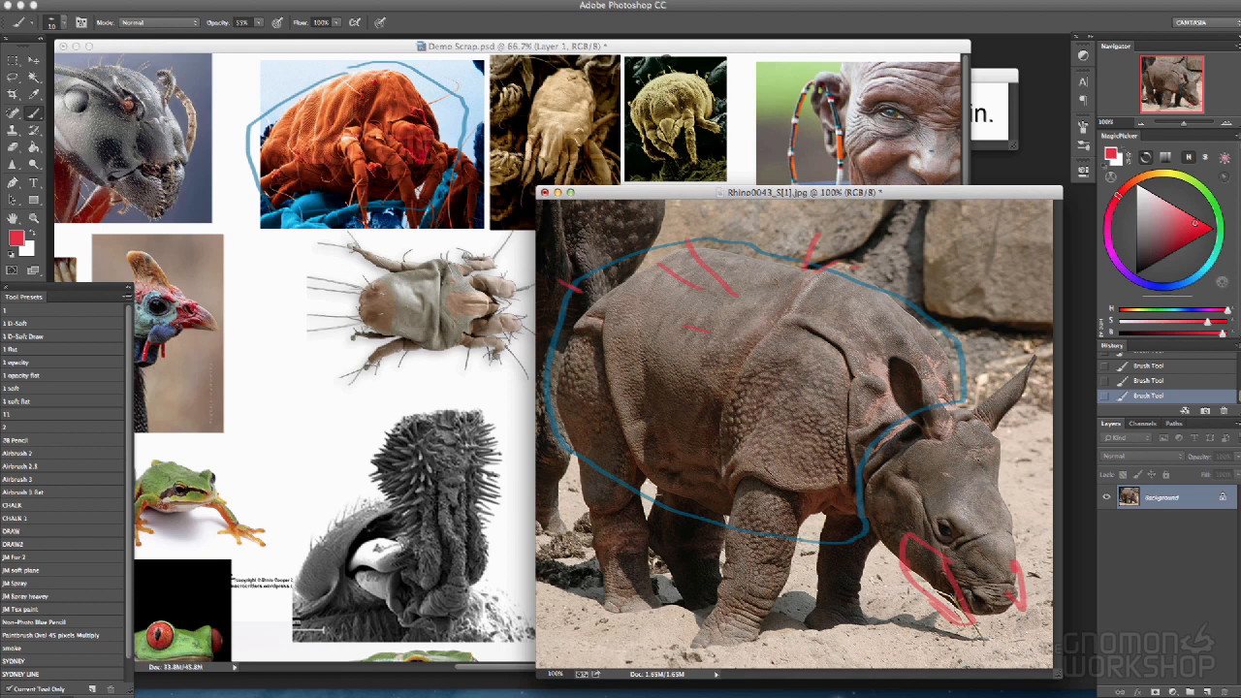
Sketch bent, insect-like legs in red over the rhino's front legs and belly
{"action": "mouse_move", "coordinate": [721, 489]}
{"action": "left_mouse_down"}
{"action": "mouse_move", "coordinate": [817, 465]}
{"action": "mouse_move", "coordinate": [825, 514]}
{"action": "mouse_move", "coordinate": [769, 543]}
{"action": "left_mouse_up"}
{"action": "mouse_move", "coordinate": [727, 485]}
{"action": "left_mouse_down"}
{"action": "mouse_move", "coordinate": [690, 574]}
{"action": "mouse_move", "coordinate": [695, 642]}
{"action": "mouse_move", "coordinate": [742, 642]}
{"action": "mouse_move", "coordinate": [737, 623]}
{"action": "mouse_move", "coordinate": [780, 554]}
{"action": "mouse_move", "coordinate": [832, 504]}
{"action": "left_mouse_up"}
{"action": "left_click_drag", "start_coordinate": [721, 489], "coordinate": [729, 434]}
{"action": "left_click_drag", "start_coordinate": [682, 633], "coordinate": [710, 647]}
{"action": "mouse_move", "coordinate": [820, 531]}
{"action": "left_mouse_down"}
{"action": "mouse_move", "coordinate": [863, 551]}
{"action": "mouse_move", "coordinate": [892, 613]}
{"action": "left_mouse_up"}
{"action": "left_click_drag", "start_coordinate": [870, 536], "coordinate": [896, 608]}
{"action": "mouse_move", "coordinate": [684, 428]}
{"action": "left_mouse_down"}
{"action": "mouse_move", "coordinate": [646, 447]}
{"action": "mouse_move", "coordinate": [667, 503]}
{"action": "mouse_move", "coordinate": [720, 432]}
{"action": "mouse_move", "coordinate": [718, 490]}
{"action": "left_mouse_up"}
{"action": "mouse_move", "coordinate": [642, 469]}
{"action": "left_mouse_down"}
{"action": "mouse_move", "coordinate": [597, 600]}
{"action": "mouse_move", "coordinate": [608, 614]}
{"action": "mouse_move", "coordinate": [650, 601]}
{"action": "left_mouse_up"}
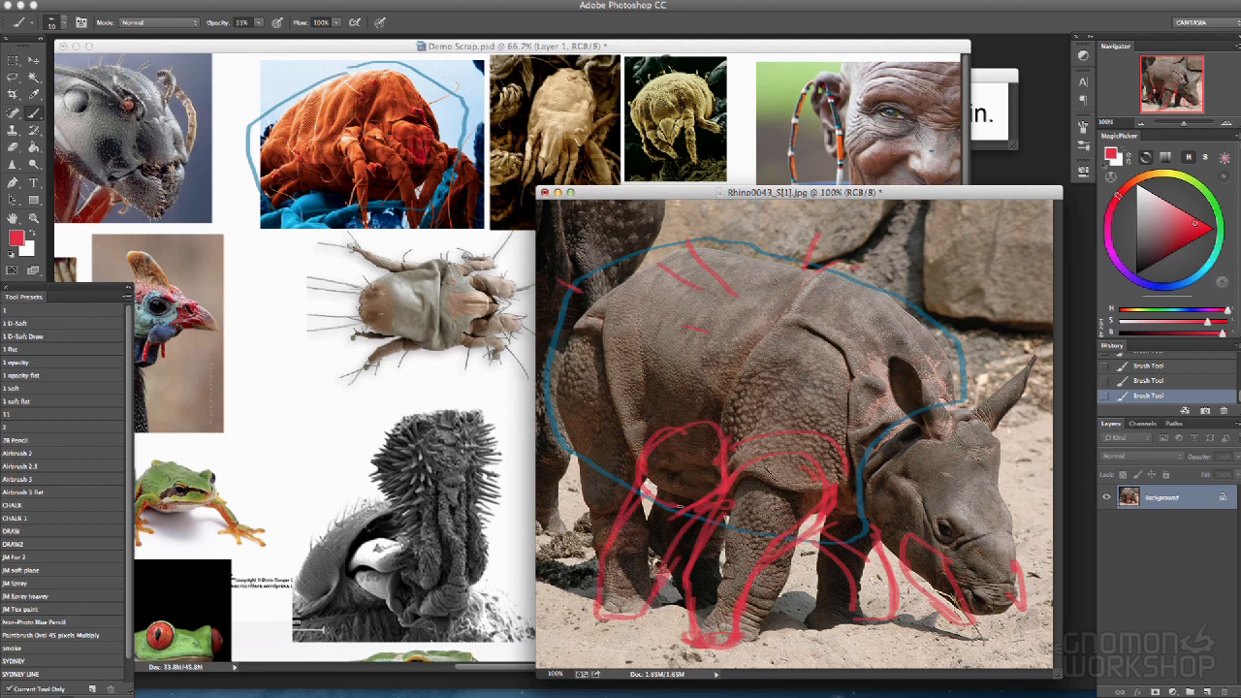
Add another bent insect-like leg in red over the rhino's hindquarters
{"action": "left_click_drag", "start_coordinate": [611, 395], "coordinate": [539, 451]}
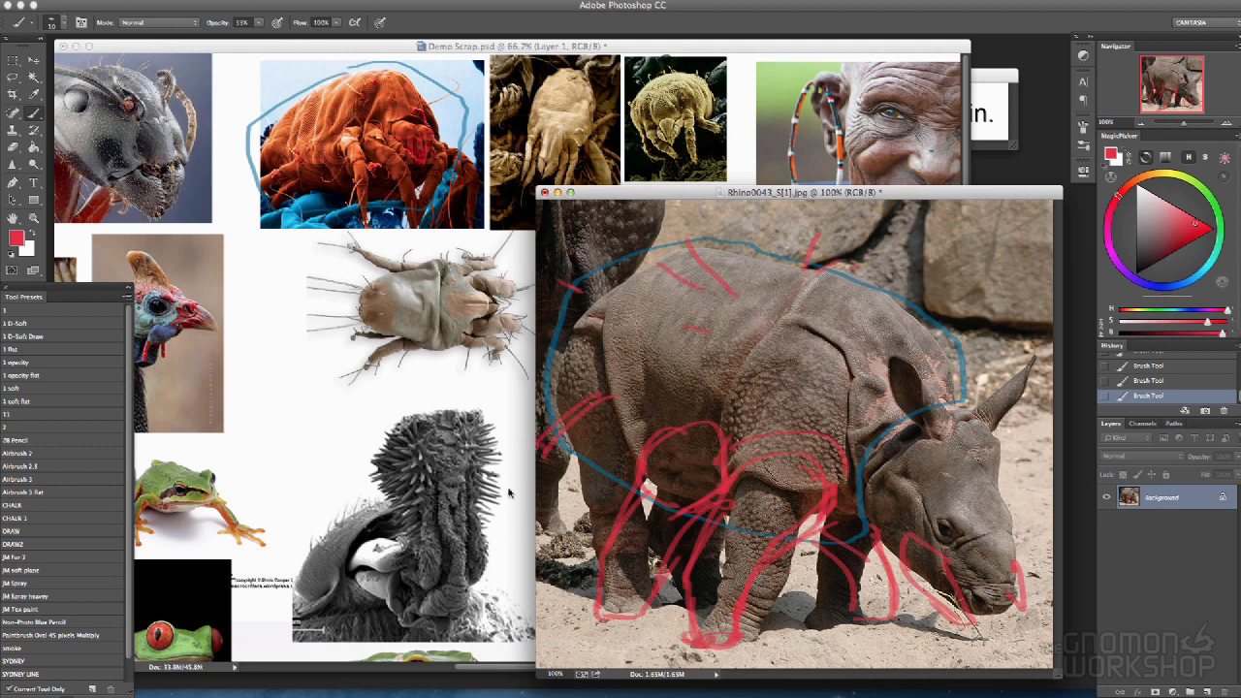
{"action": "mouse_move", "coordinate": [612, 398]}
{"action": "left_mouse_down"}
{"action": "mouse_move", "coordinate": [582, 514]}
{"action": "mouse_move", "coordinate": [537, 606]}
{"action": "left_mouse_up"}
{"action": "key", "text": "ctrl+Tab"}
{"action": "left_click", "coordinate": [1046, 198]}
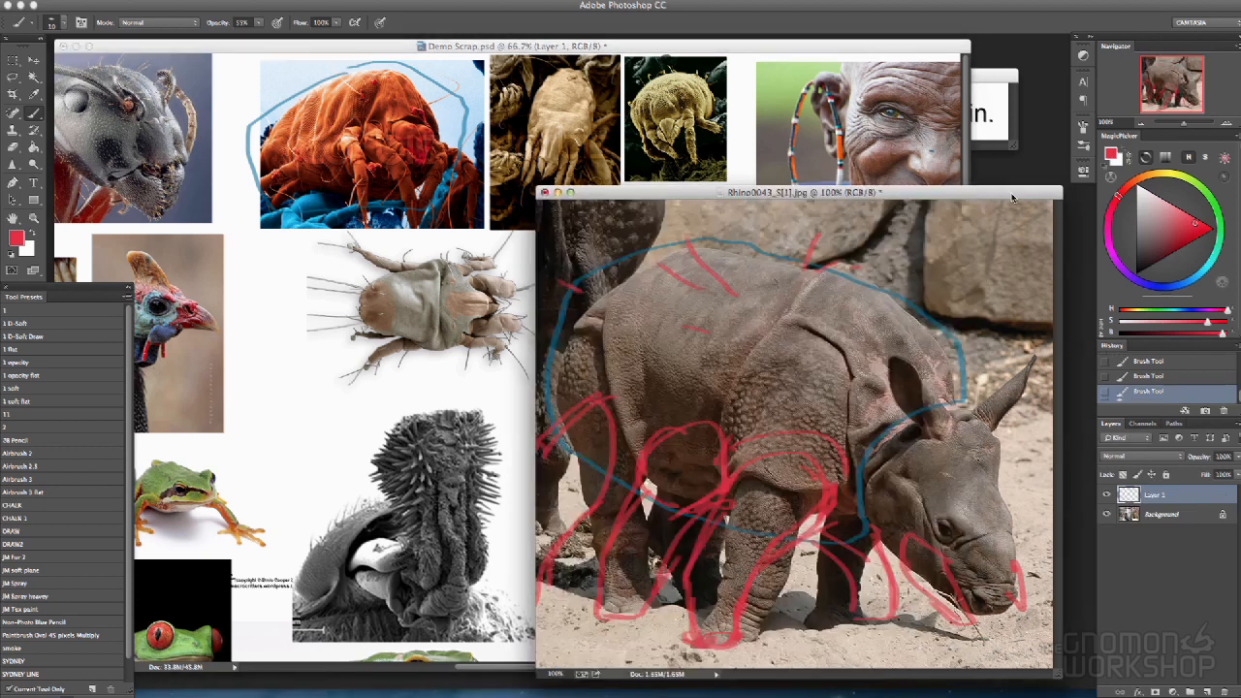
{"action": "left_click", "coordinate": [582, 407]}
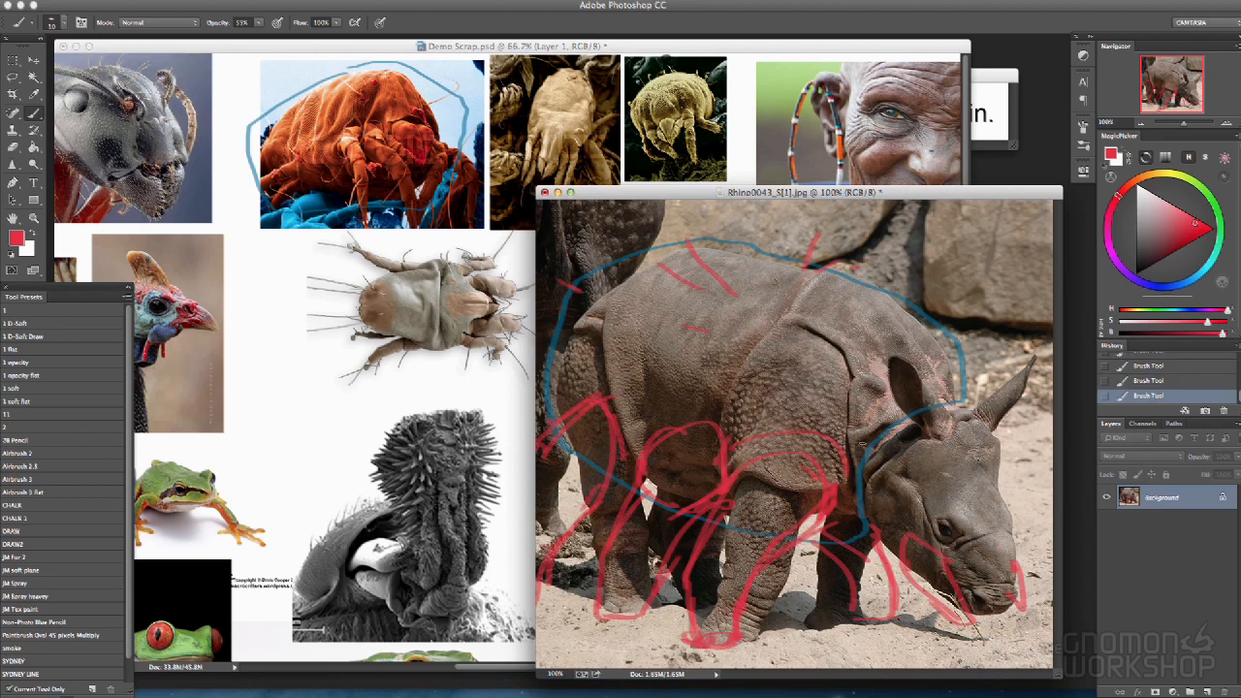
Outline the rhino's shoulder plate in red and trace its forehead and mouth
{"action": "left_click_drag", "start_coordinate": [805, 192], "coordinate": [803, 171]}
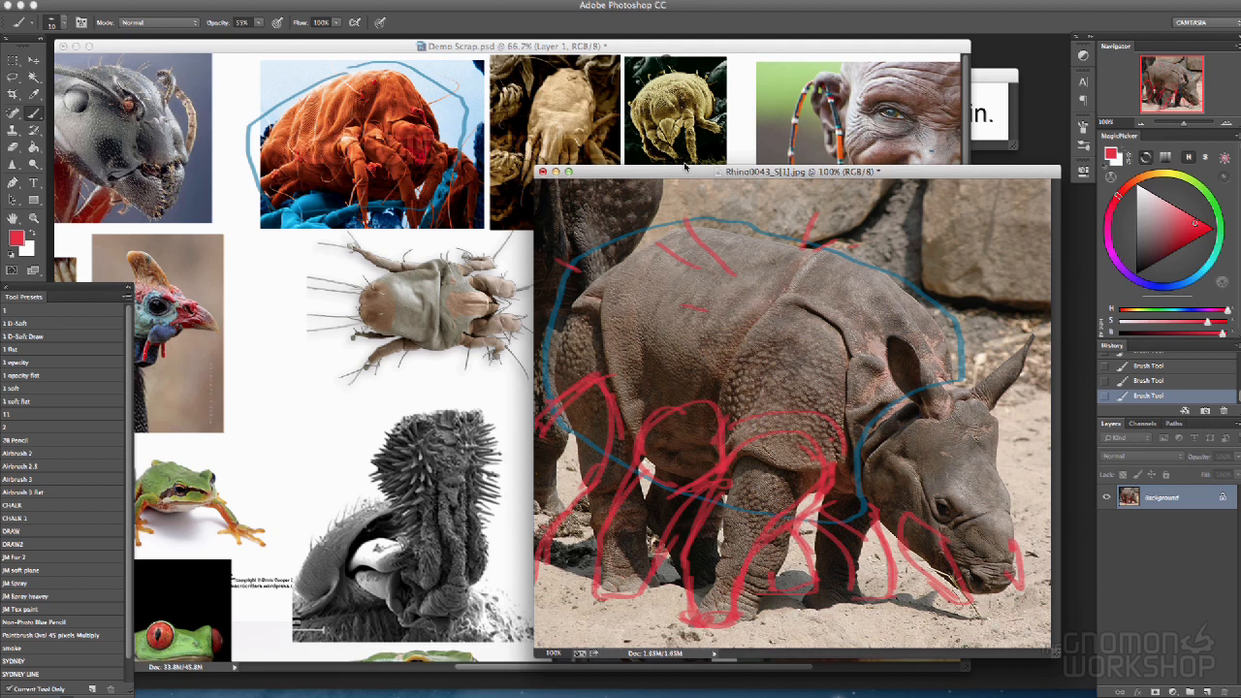
{"action": "mouse_move", "coordinate": [676, 176]}
{"action": "left_mouse_down"}
{"action": "mouse_move", "coordinate": [634, 168]}
{"action": "mouse_move", "coordinate": [667, 176]}
{"action": "left_mouse_up"}
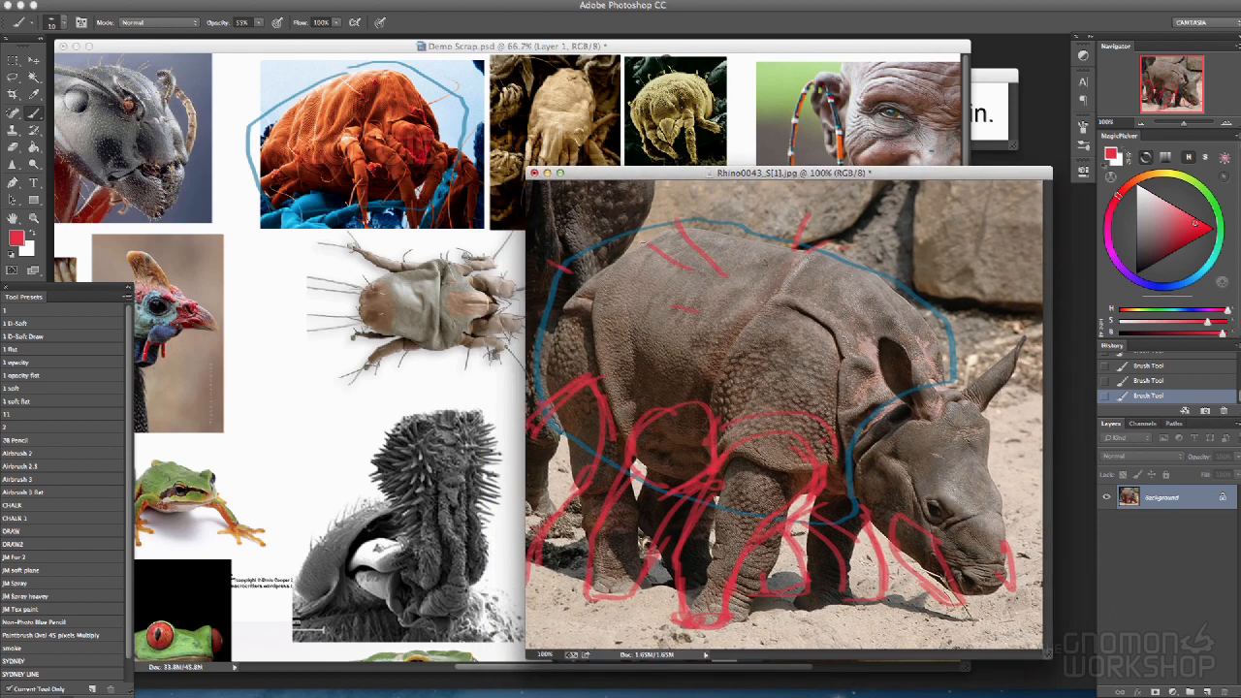
{"action": "mouse_move", "coordinate": [717, 432]}
{"action": "left_mouse_down"}
{"action": "mouse_move", "coordinate": [786, 327]}
{"action": "mouse_move", "coordinate": [842, 374]}
{"action": "mouse_move", "coordinate": [838, 407]}
{"action": "left_mouse_up"}
{"action": "left_click_drag", "start_coordinate": [951, 404], "coordinate": [989, 539]}
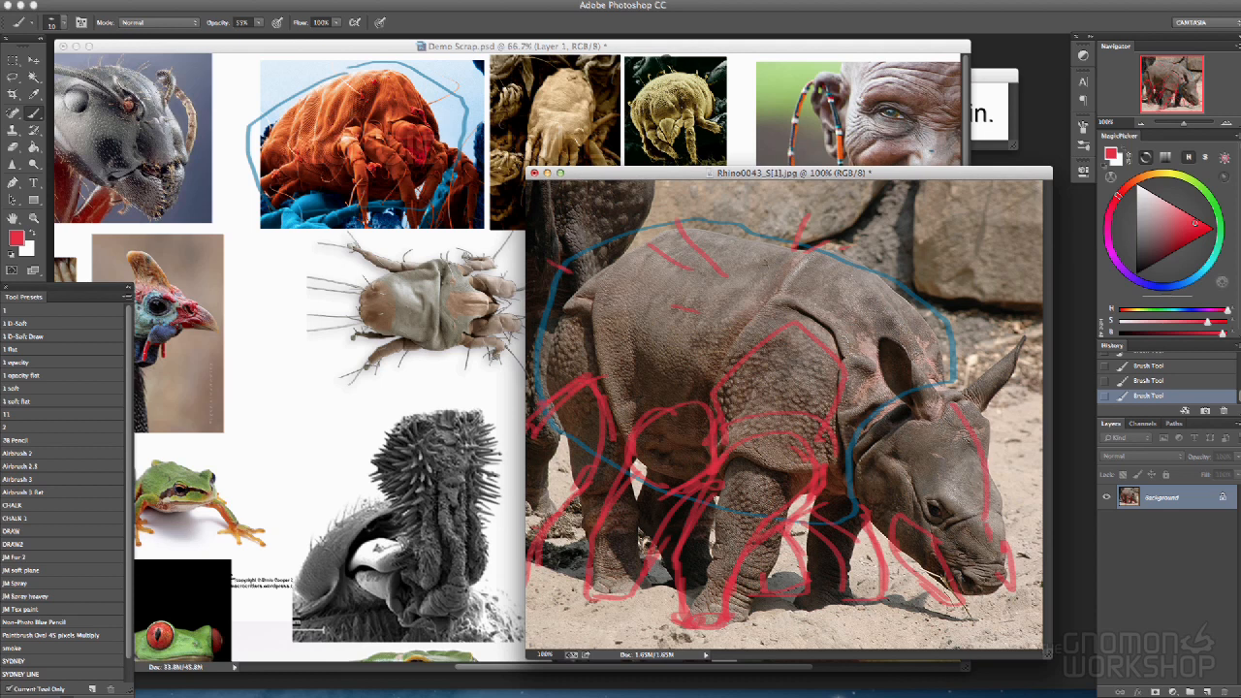
{"action": "mouse_move", "coordinate": [960, 590]}
{"action": "left_mouse_down"}
{"action": "mouse_move", "coordinate": [973, 555]}
{"action": "mouse_move", "coordinate": [1016, 574]}
{"action": "left_mouse_up"}
Reduce the rhino photo to 66.7% and examine the mite, frog, beetle and human photos on Demo Scrap.psd
{"action": "left_click_drag", "start_coordinate": [911, 173], "coordinate": [927, 182]}
{"action": "mouse_move", "coordinate": [679, 184]}
{"action": "left_mouse_down"}
{"action": "mouse_move", "coordinate": [665, 182]}
{"action": "mouse_move", "coordinate": [676, 187]}
{"action": "left_mouse_up"}
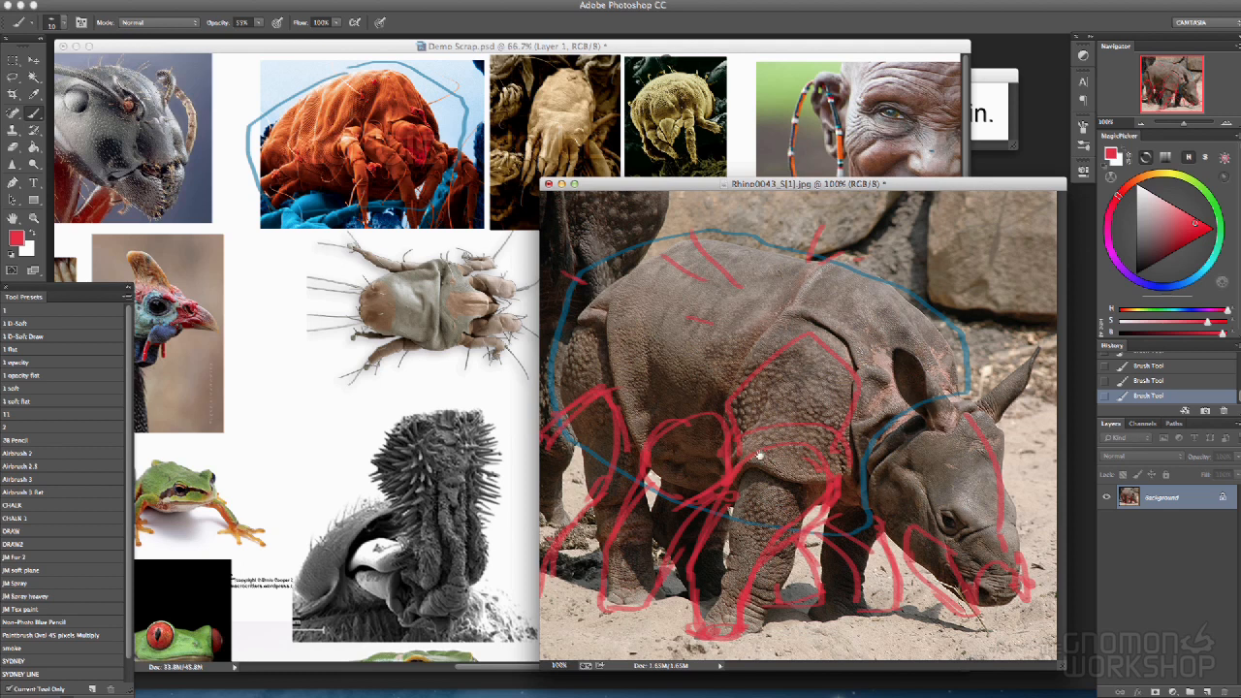
{"action": "left_click", "coordinate": [512, 505]}
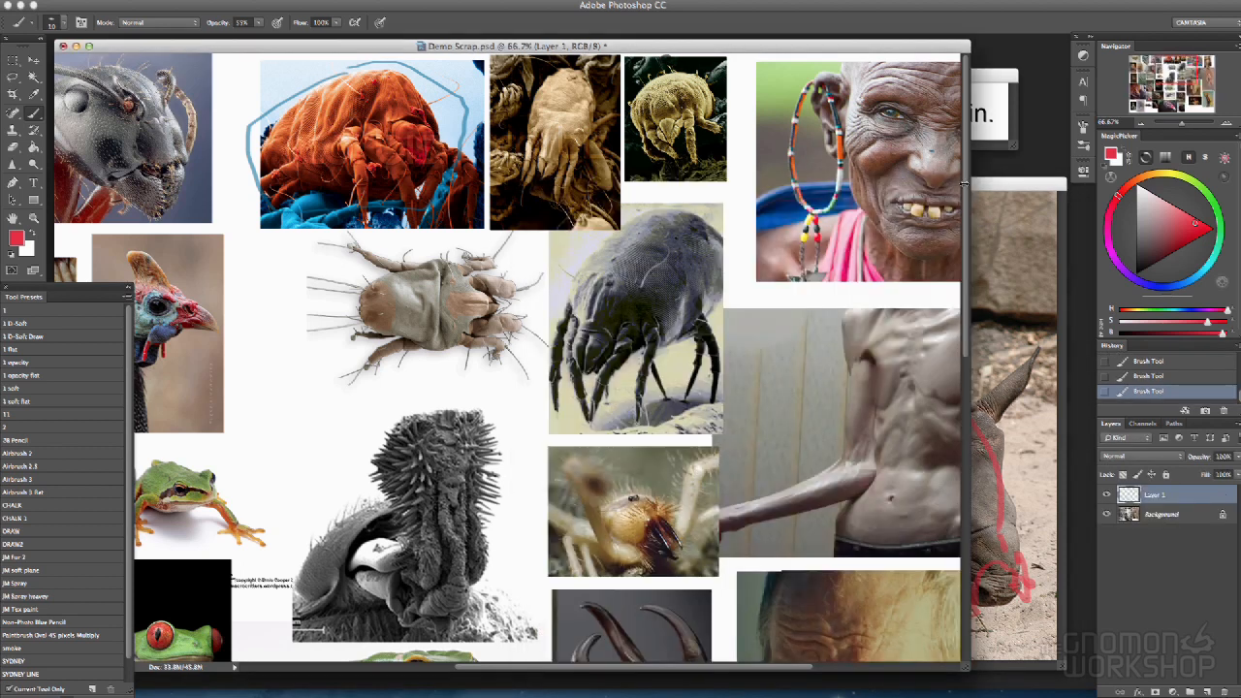
{"action": "left_click", "coordinate": [972, 187]}
{"action": "left_click_drag", "start_coordinate": [989, 184], "coordinate": [722, 173]}
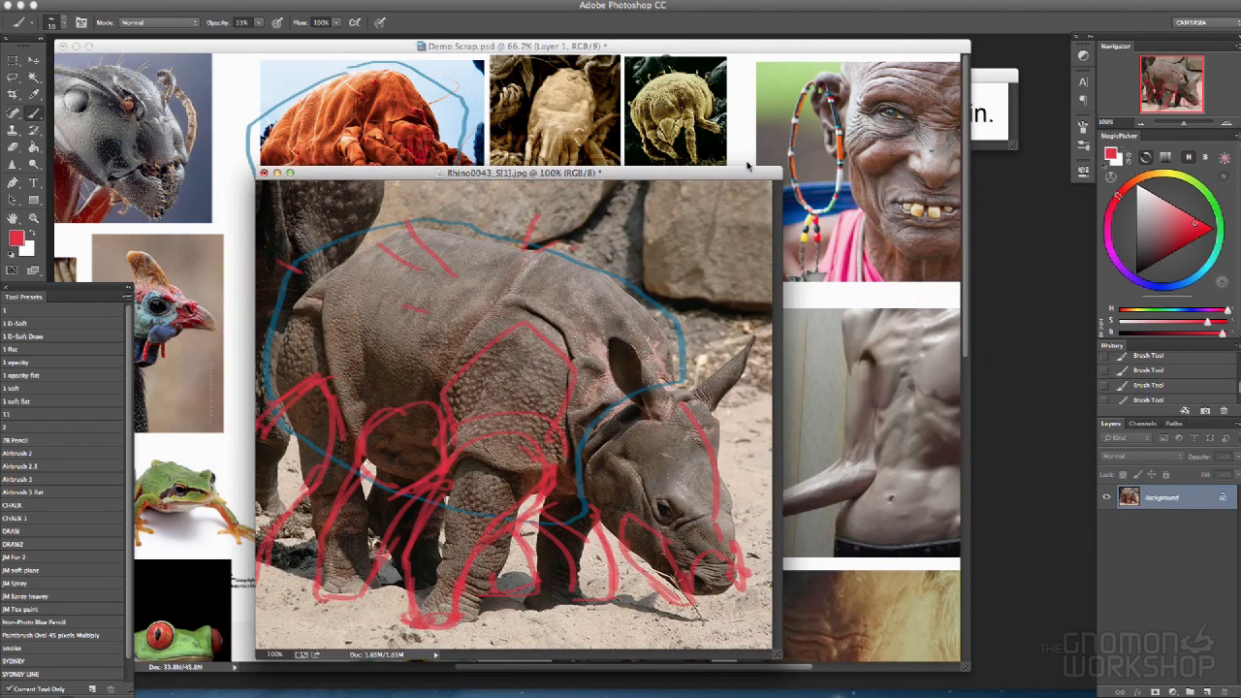
{"action": "key", "text": "super+minus"}
{"action": "left_click_drag", "start_coordinate": [725, 48], "coordinate": [850, 45]}
{"action": "scroll", "coordinate": [632, 354], "scroll_direction": "down", "scroll_amount": 10}
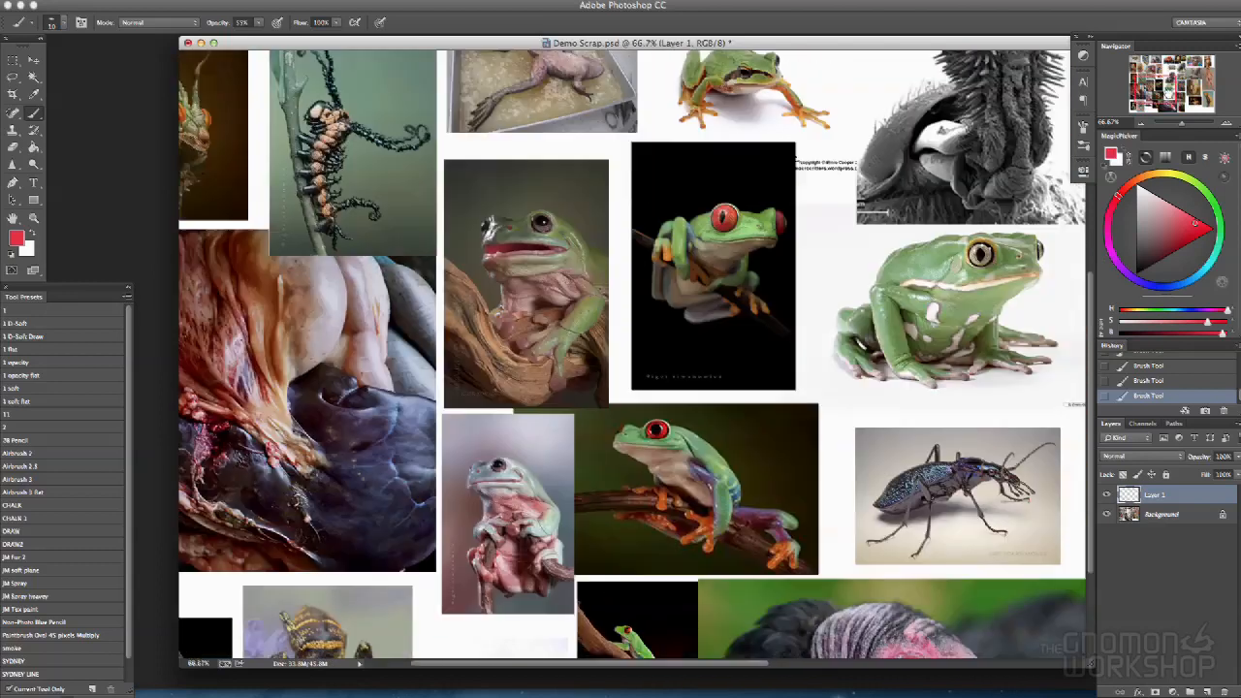
{"action": "left_click_drag", "start_coordinate": [1163, 89], "coordinate": [1233, 87]}
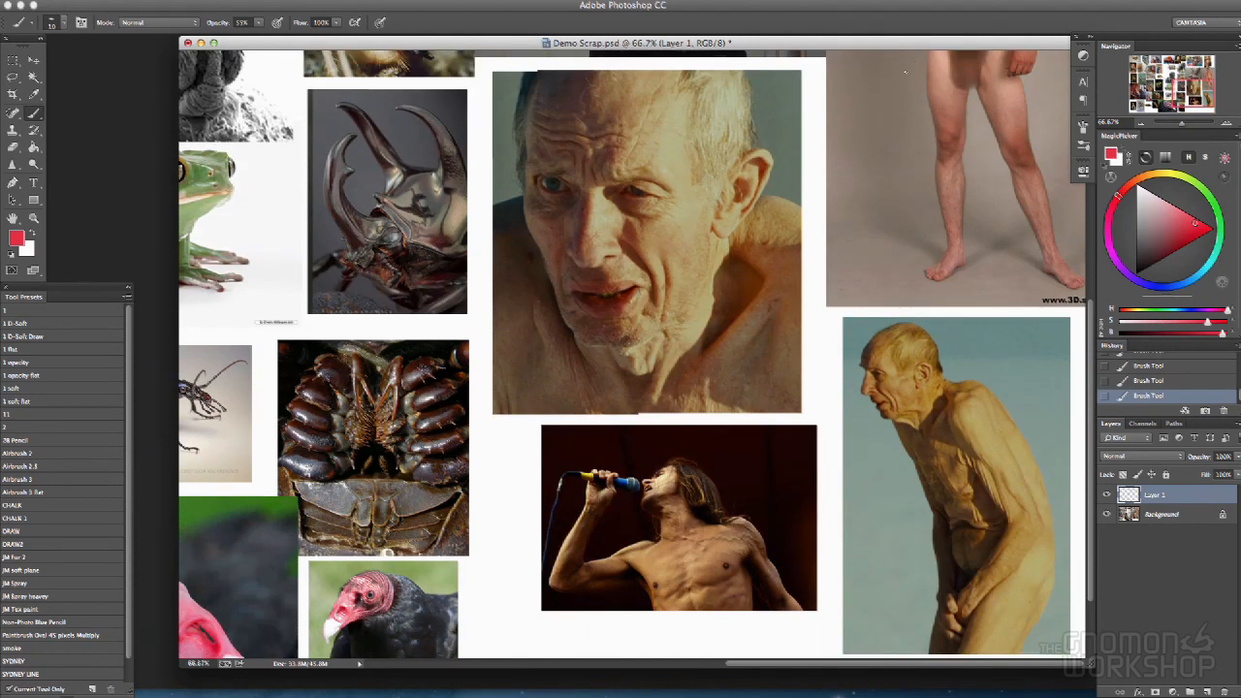
Arrange the rhino photo beside the beetle reference and sketch red horn shapes on the rhino's head and snout
{"action": "left_click_drag", "start_coordinate": [911, 51], "coordinate": [971, 246]}
{"action": "left_click_drag", "start_coordinate": [681, 172], "coordinate": [996, 47]}
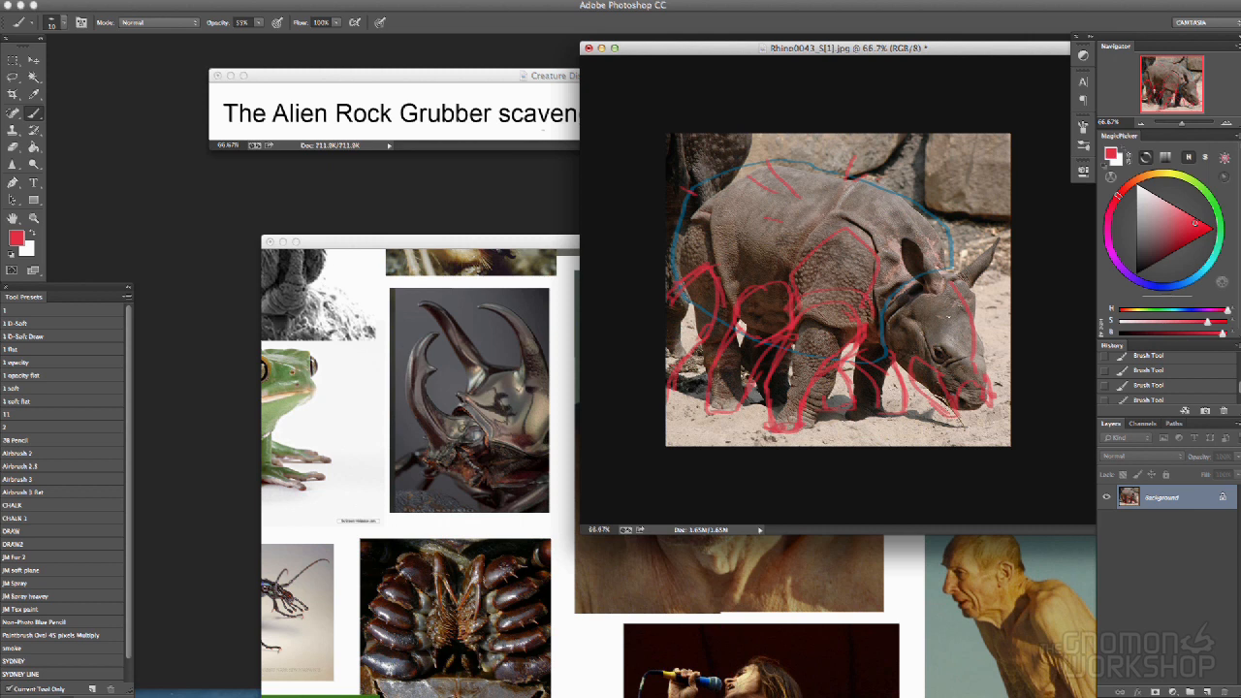
{"action": "left_click_drag", "start_coordinate": [956, 289], "coordinate": [989, 273]}
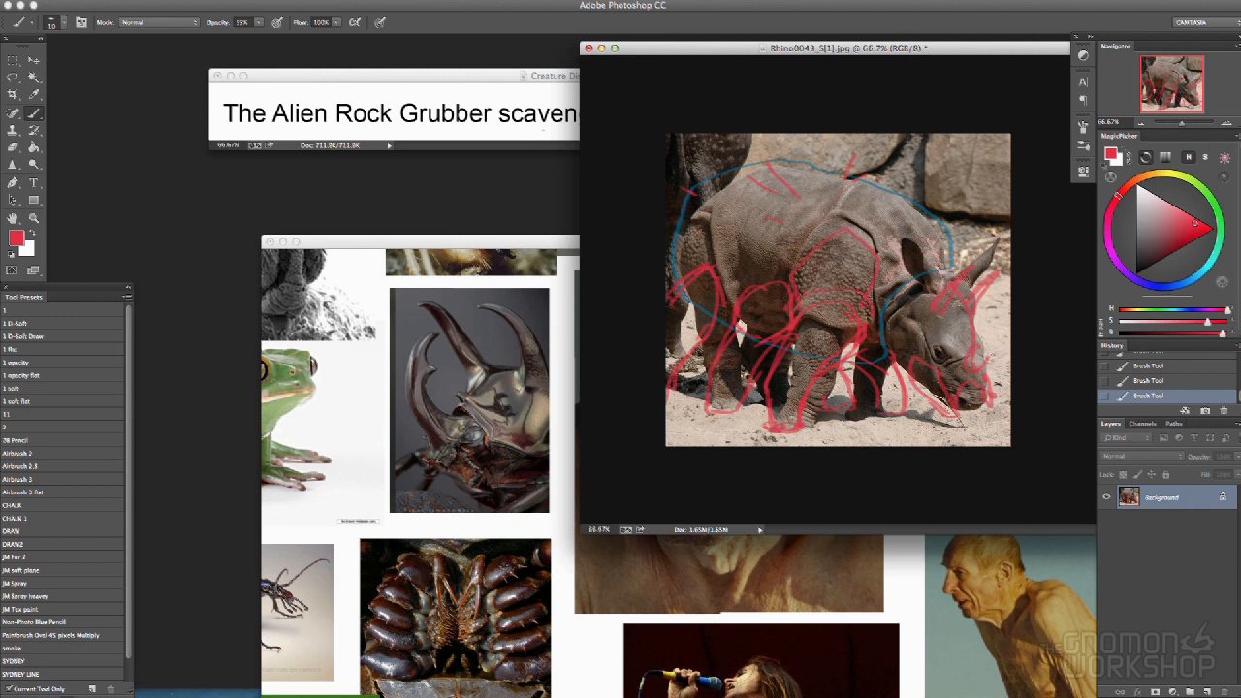
{"action": "left_click_drag", "start_coordinate": [997, 349], "coordinate": [1007, 317]}
Trace the skin folds over the rhino's shoulder and neck with red strokes
{"action": "left_click", "coordinate": [492, 442]}
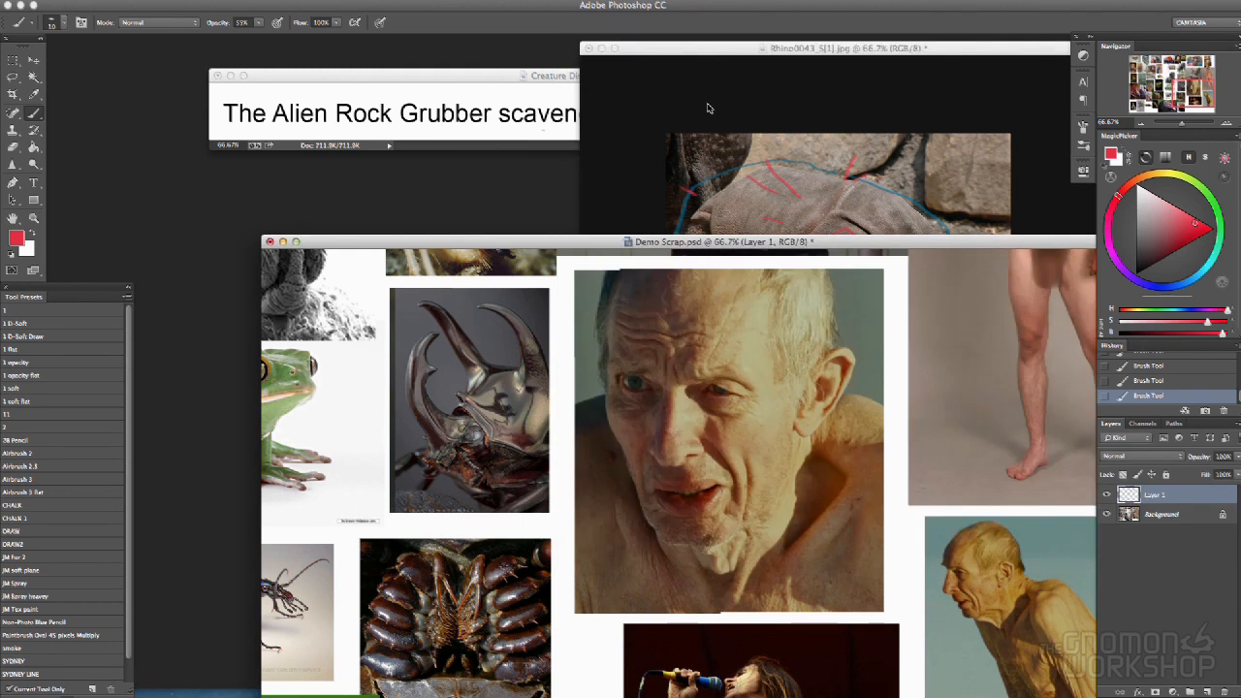
{"action": "left_click", "coordinate": [699, 60]}
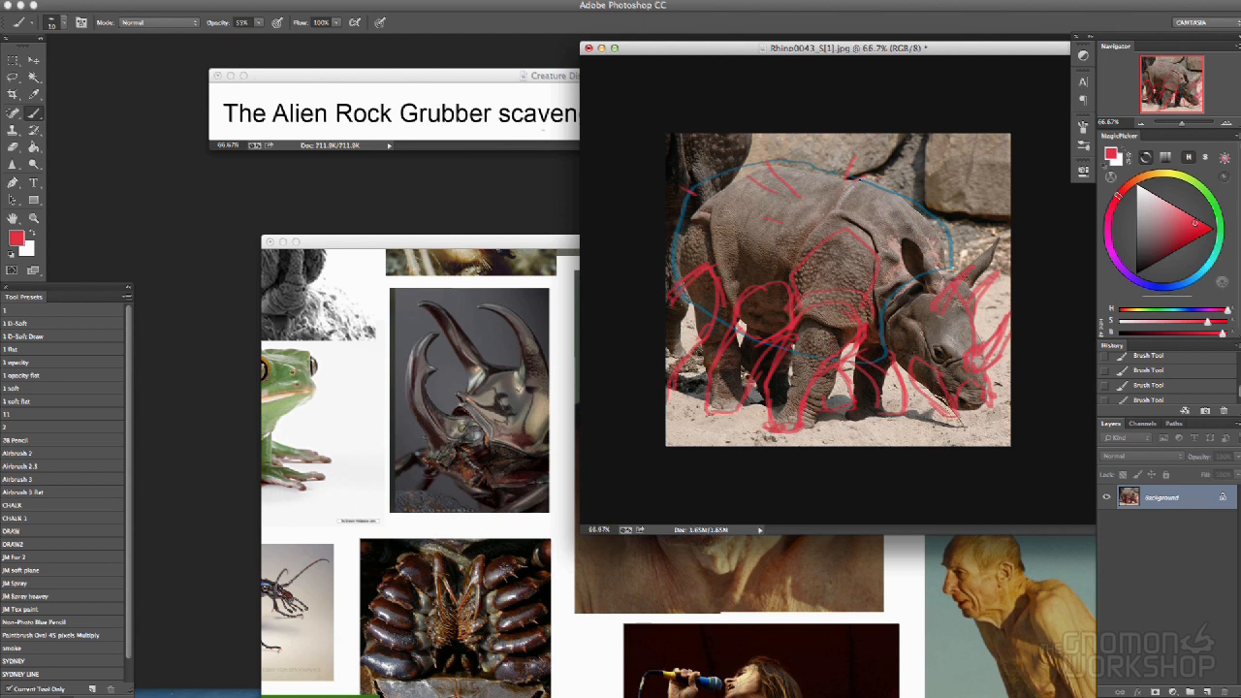
{"action": "left_click_drag", "start_coordinate": [850, 175], "coordinate": [846, 189]}
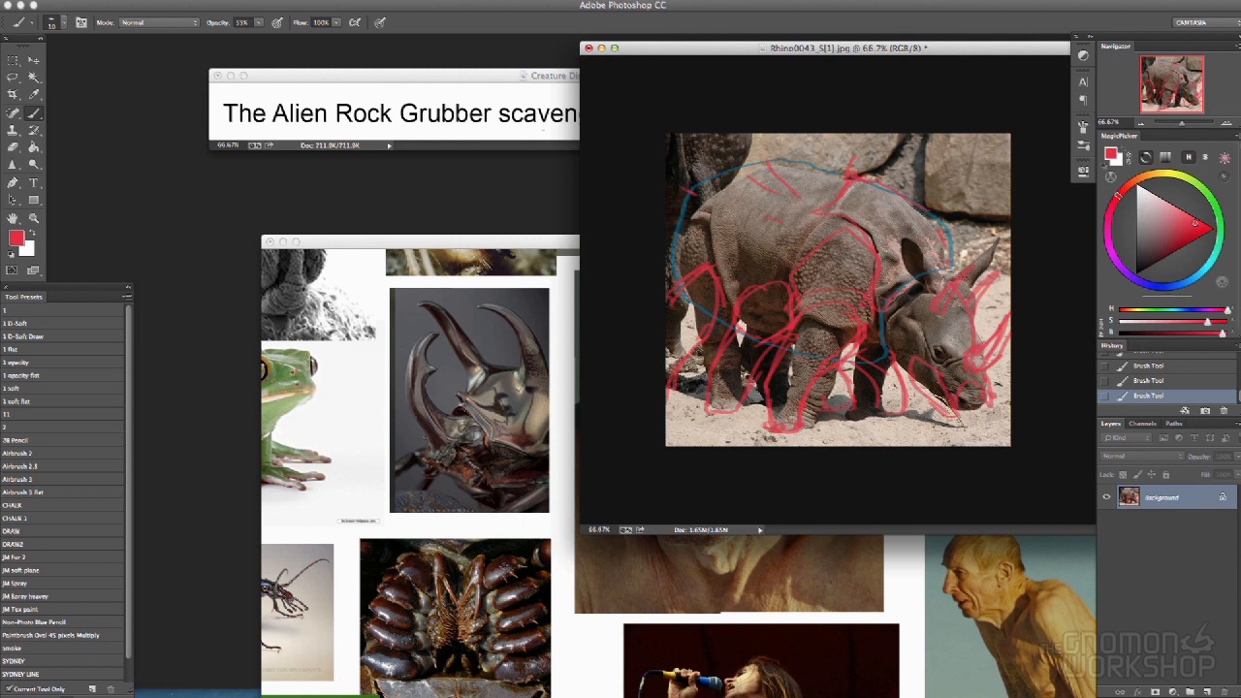
Show the whole Demo Scrap.psd sheet at 25% and place it beside the rhino photo
{"action": "left_click_drag", "start_coordinate": [537, 244], "coordinate": [414, 71]}
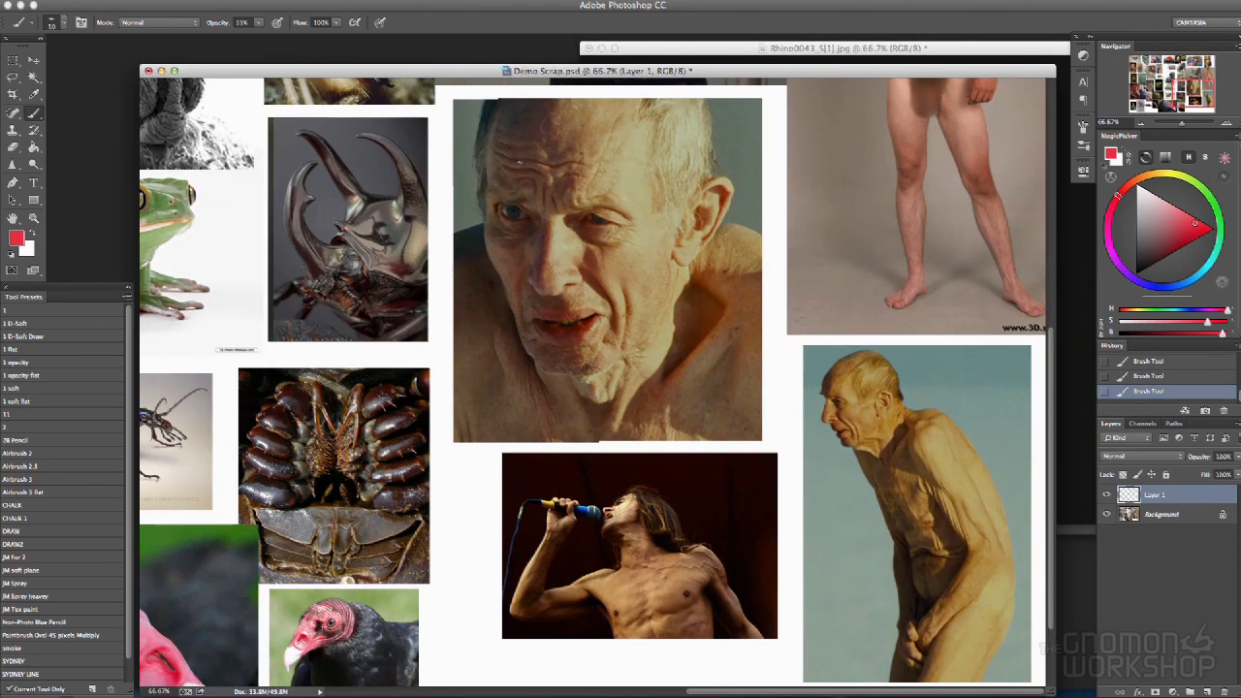
{"action": "key", "text": "super+minus"}
{"action": "key", "text": "super+minus"}
{"action": "key", "text": "super+minus"}
{"action": "double_click", "coordinate": [681, 45]}
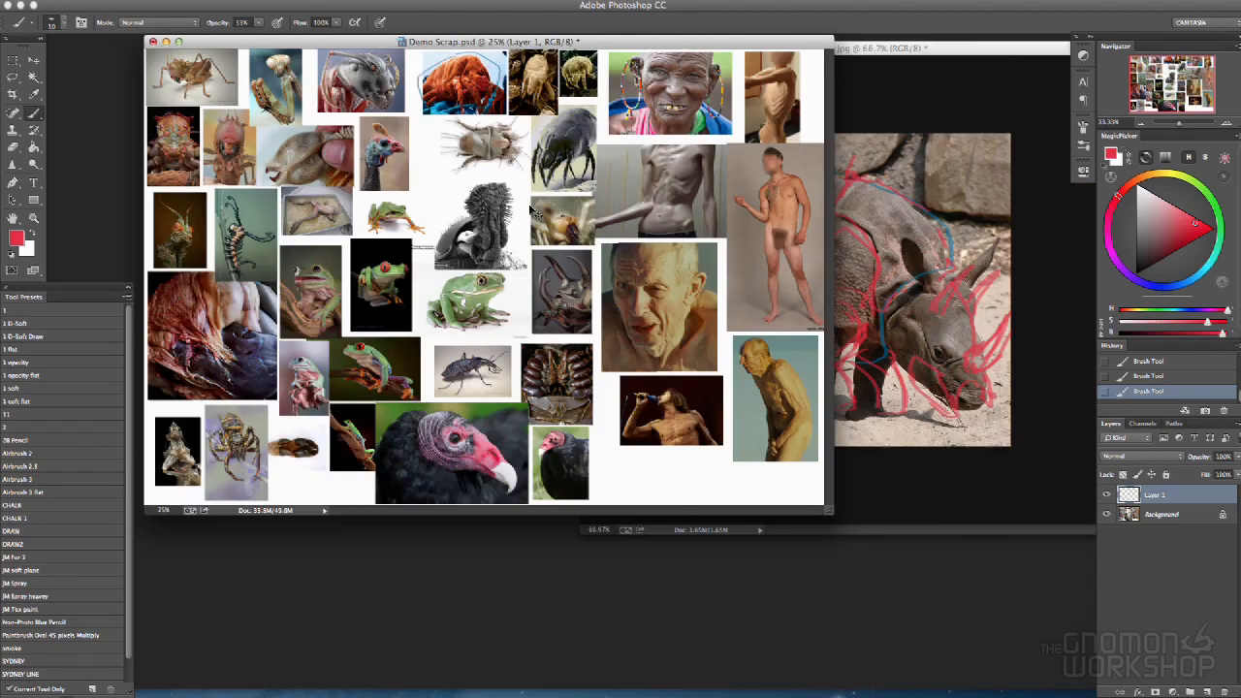
{"action": "left_click_drag", "start_coordinate": [729, 46], "coordinate": [640, 48]}
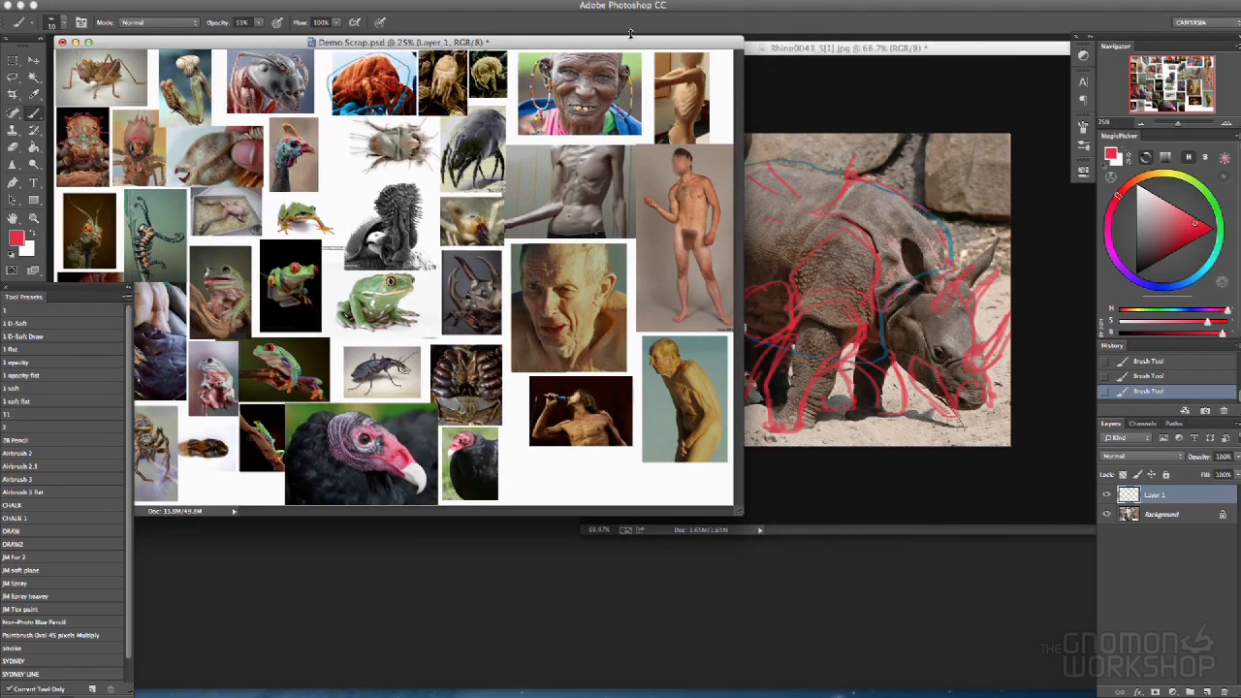
Enlarge the annotated rhino photo to 100% and reposition the reference sheet to compare them
{"action": "left_click", "coordinate": [817, 50]}
{"action": "key", "text": "super+1"}
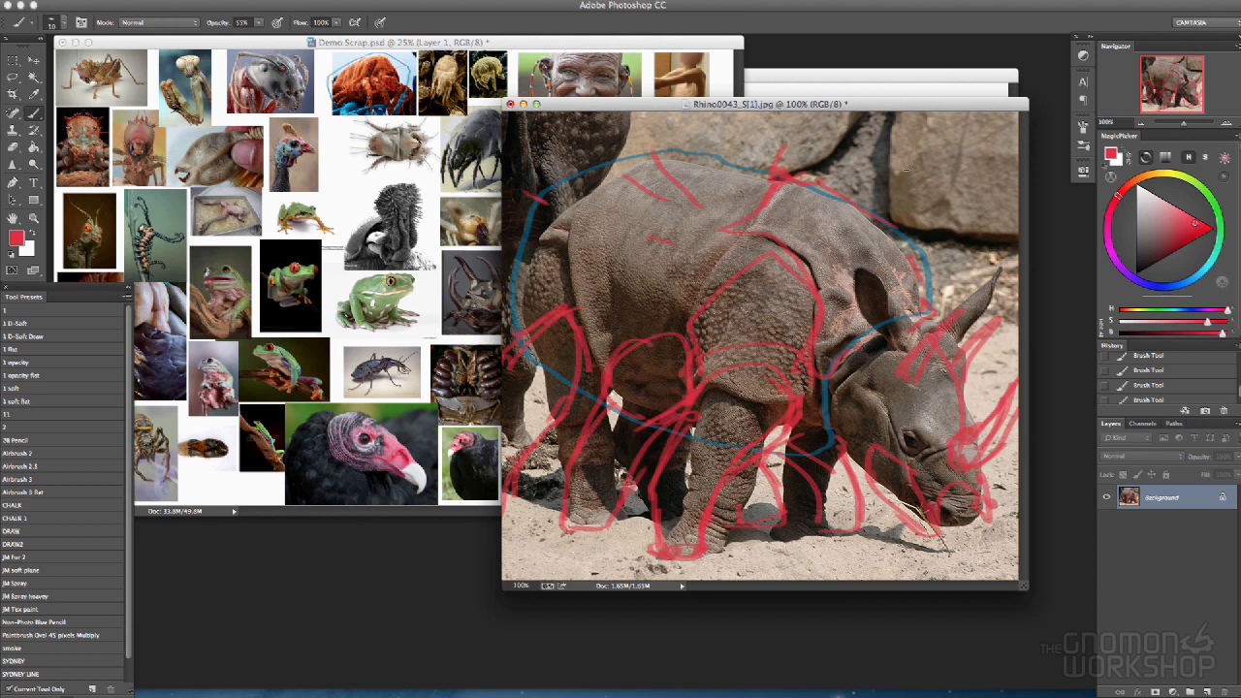
{"action": "left_click_drag", "start_coordinate": [667, 47], "coordinate": [741, 44]}
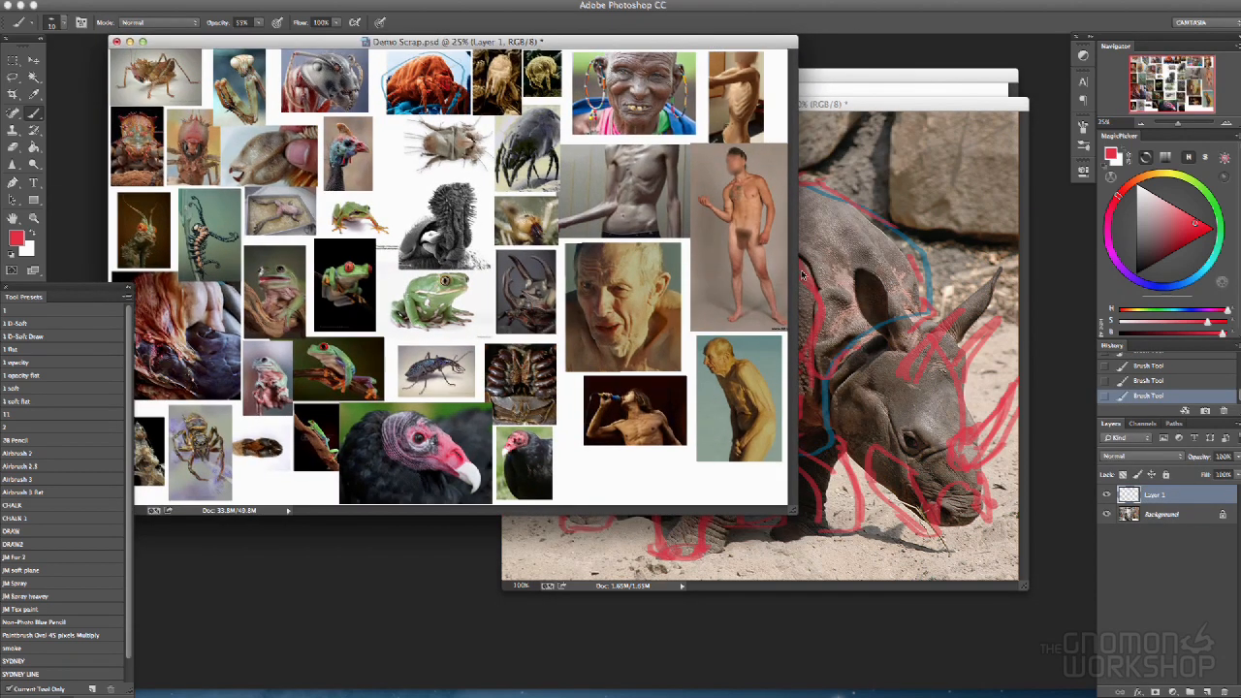
{"action": "left_click_drag", "start_coordinate": [344, 44], "coordinate": [373, 44]}
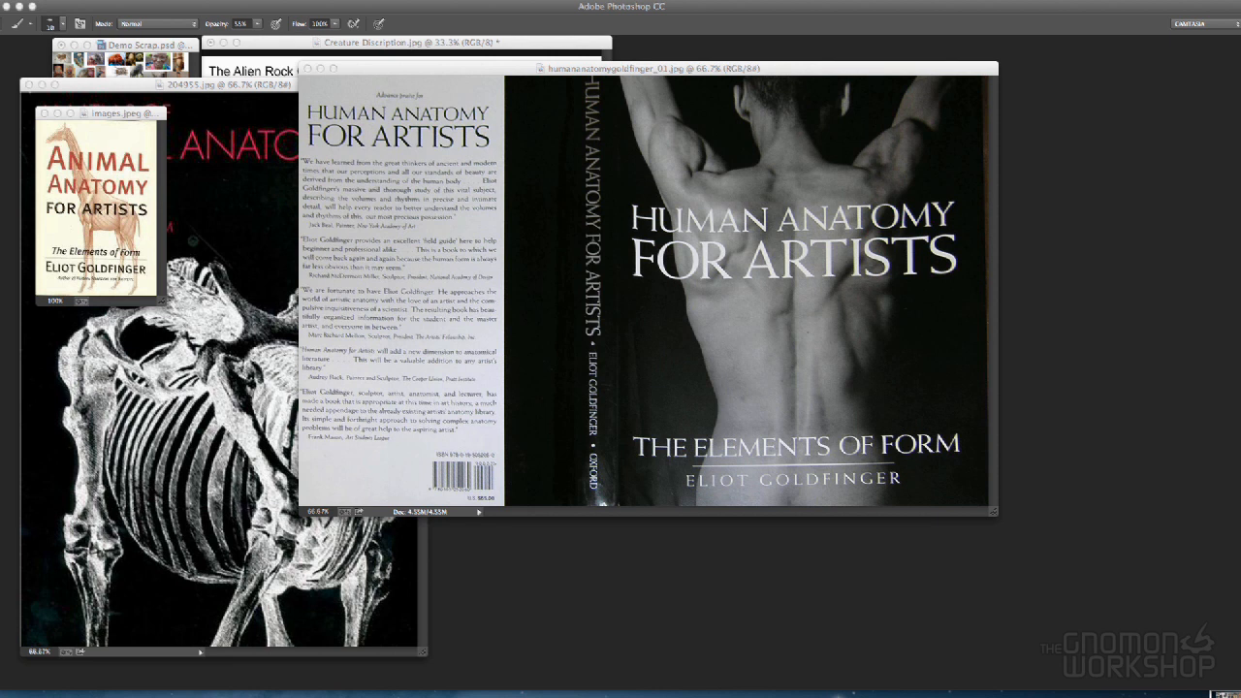
Restore the interface panels and spread out the three anatomy book covers, enlarging Animal Anatomy for Artists to 300%
{"action": "key", "text": "Tab"}
{"action": "left_click_drag", "start_coordinate": [703, 72], "coordinate": [811, 238]}
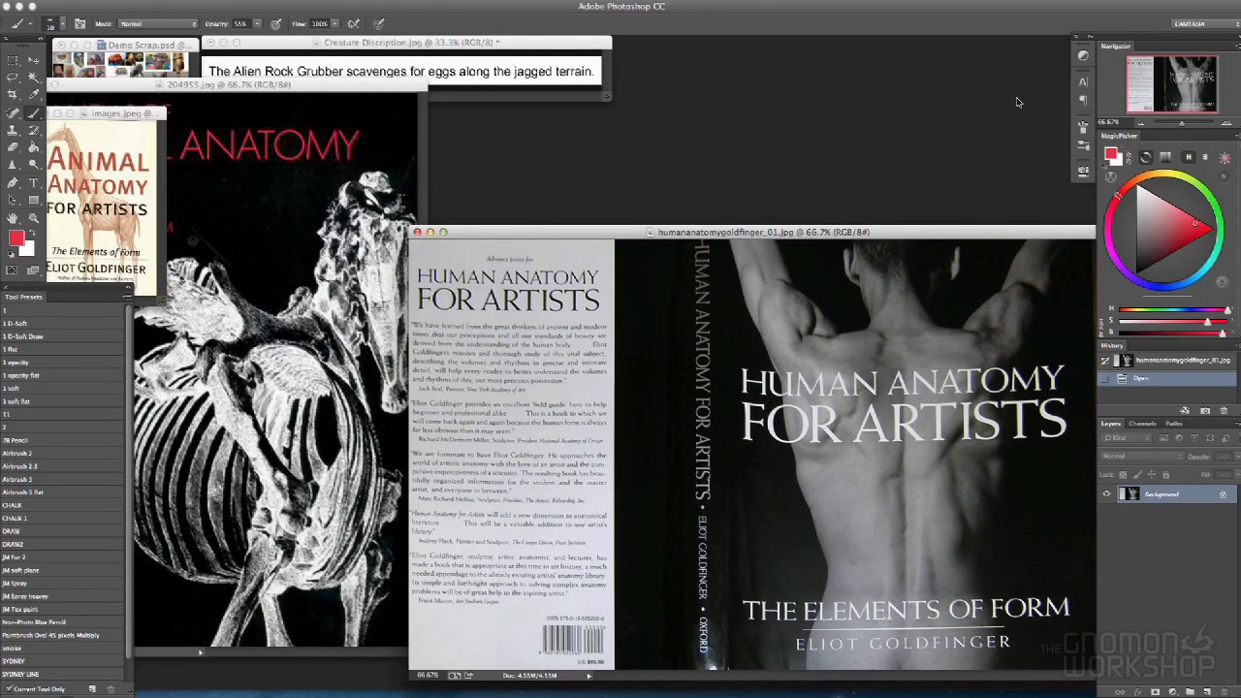
{"action": "left_click_drag", "start_coordinate": [296, 89], "coordinate": [930, 66]}
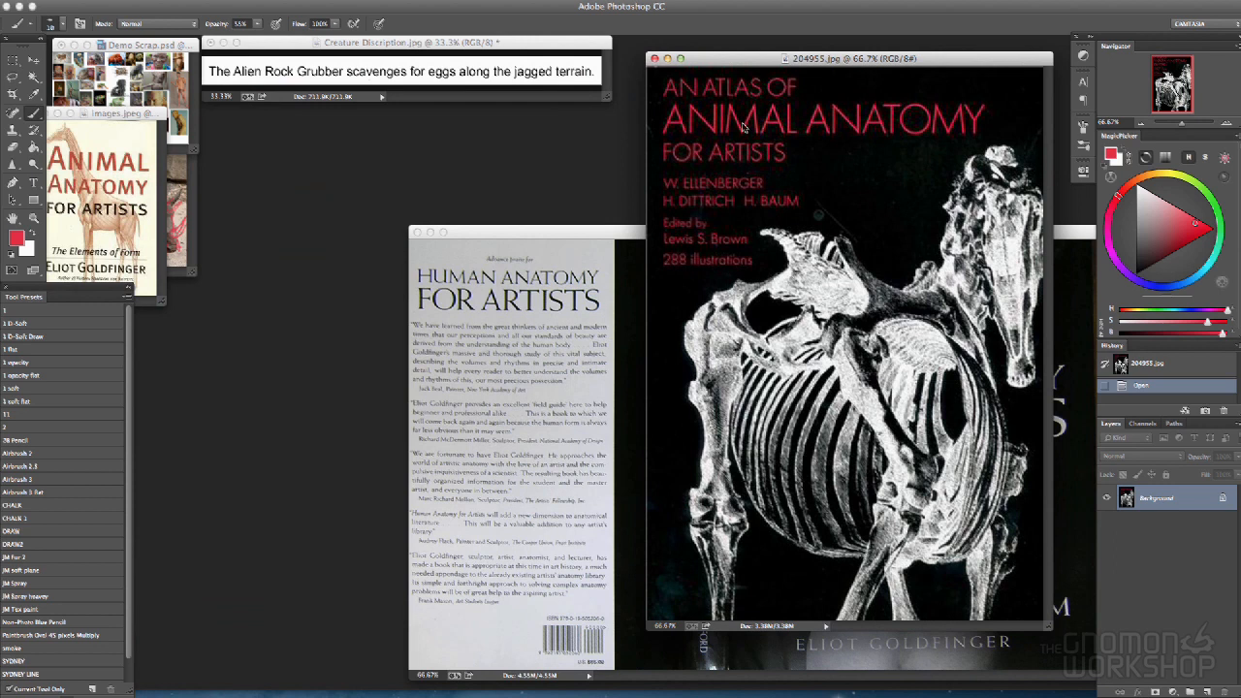
{"action": "left_click_drag", "start_coordinate": [113, 114], "coordinate": [313, 70]}
{"action": "key", "text": "super+plus"}
{"action": "key", "text": "super+plus"}
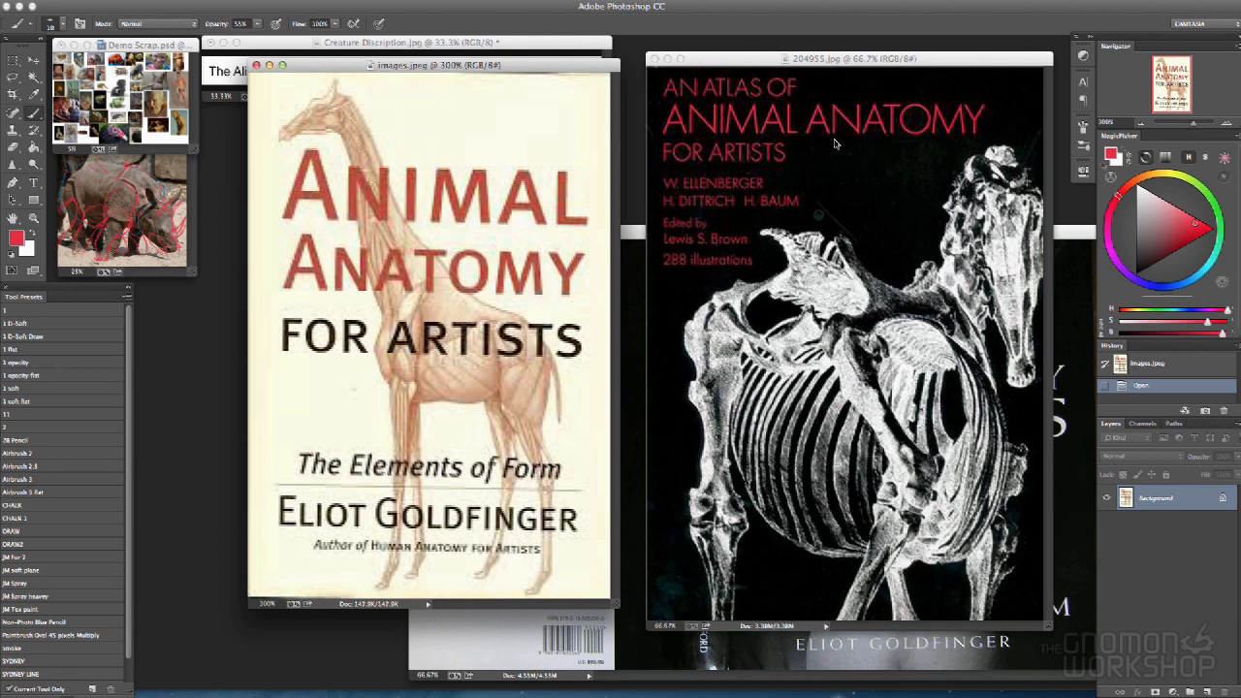
Move the Atlas of Animal Anatomy cover aside and reposition the full Human Anatomy for Artists cover at 50%
{"action": "left_click_drag", "start_coordinate": [948, 60], "coordinate": [244, 83]}
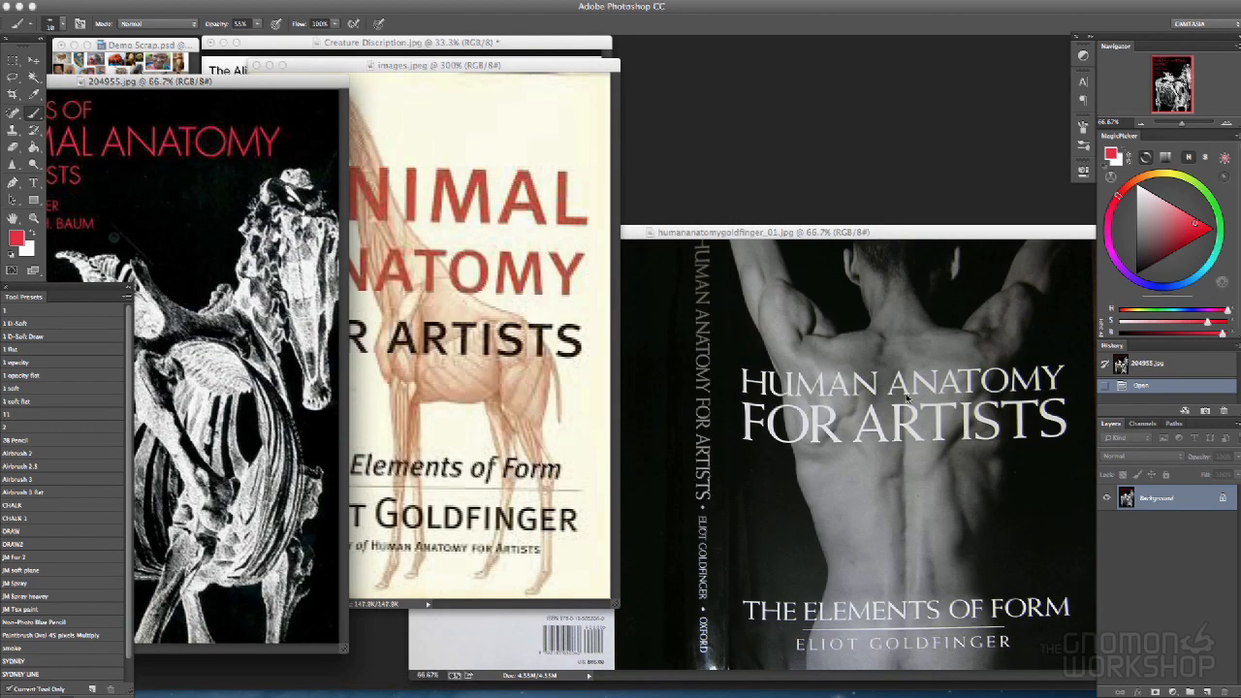
{"action": "double_click", "coordinate": [989, 233]}
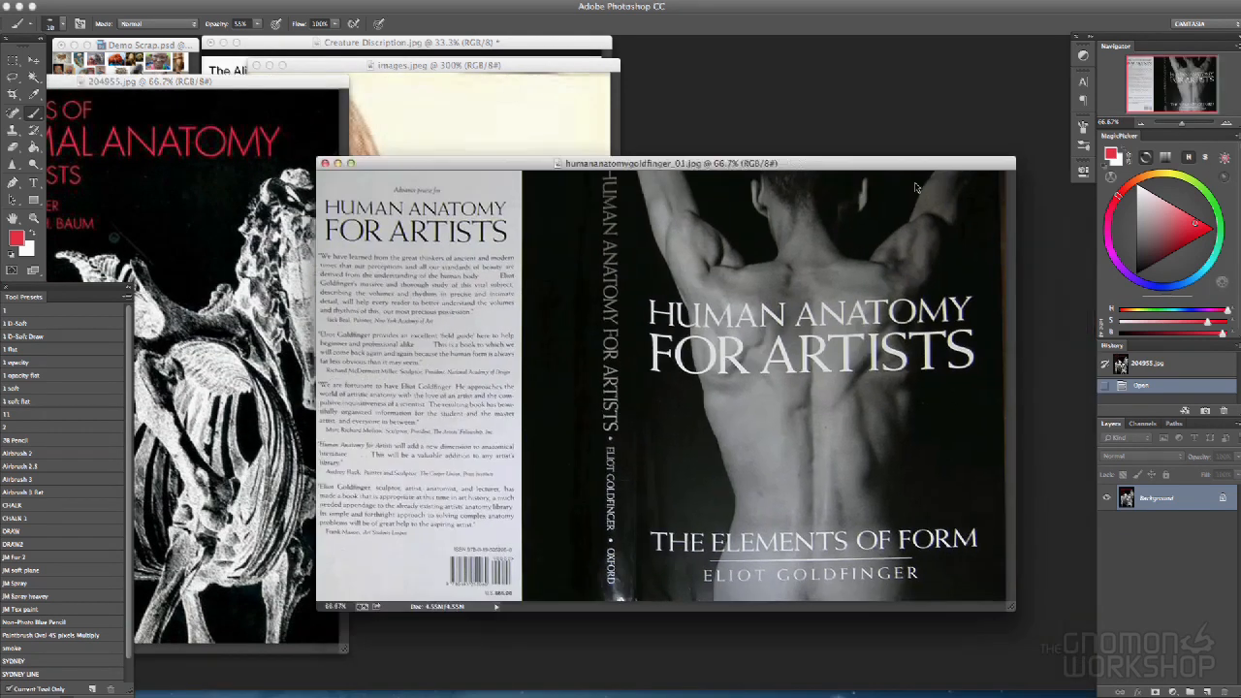
{"action": "key", "text": "super+minus"}
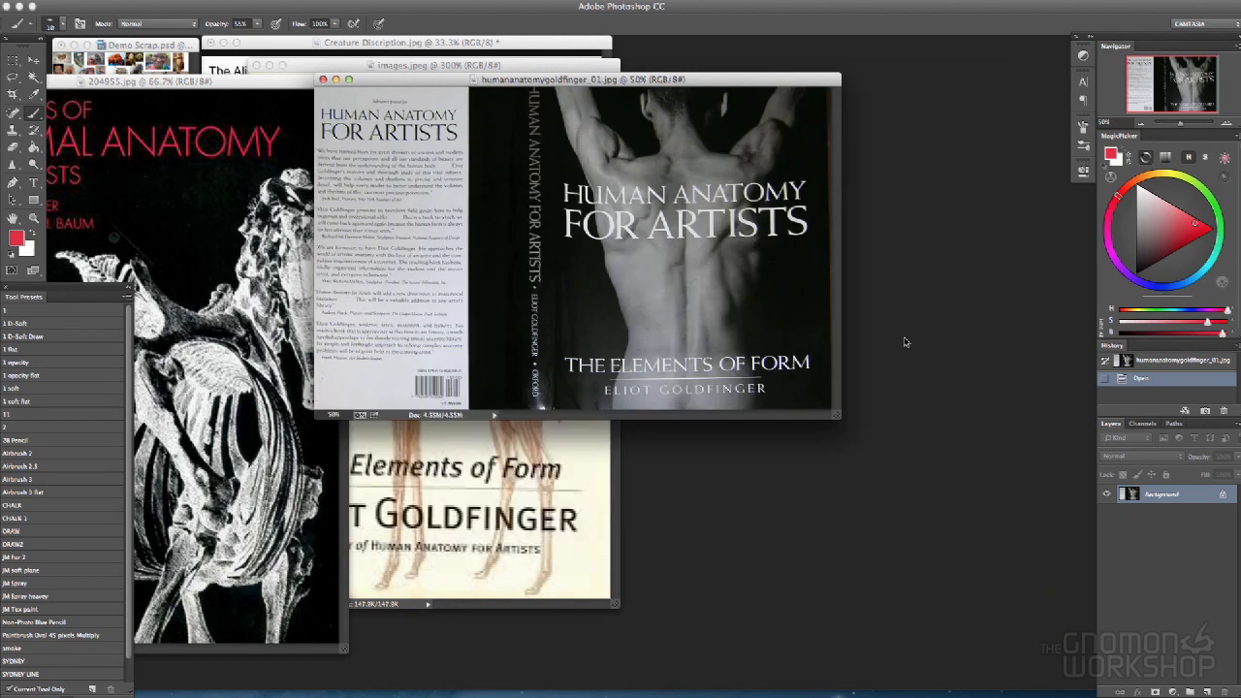
{"action": "left_click_drag", "start_coordinate": [851, 117], "coordinate": [896, 32]}
Bring the Atlas of Animal Anatomy cover into full view, then stack the Animal Anatomy for Artists cover over it
{"action": "left_click_drag", "start_coordinate": [364, 64], "coordinate": [797, 103]}
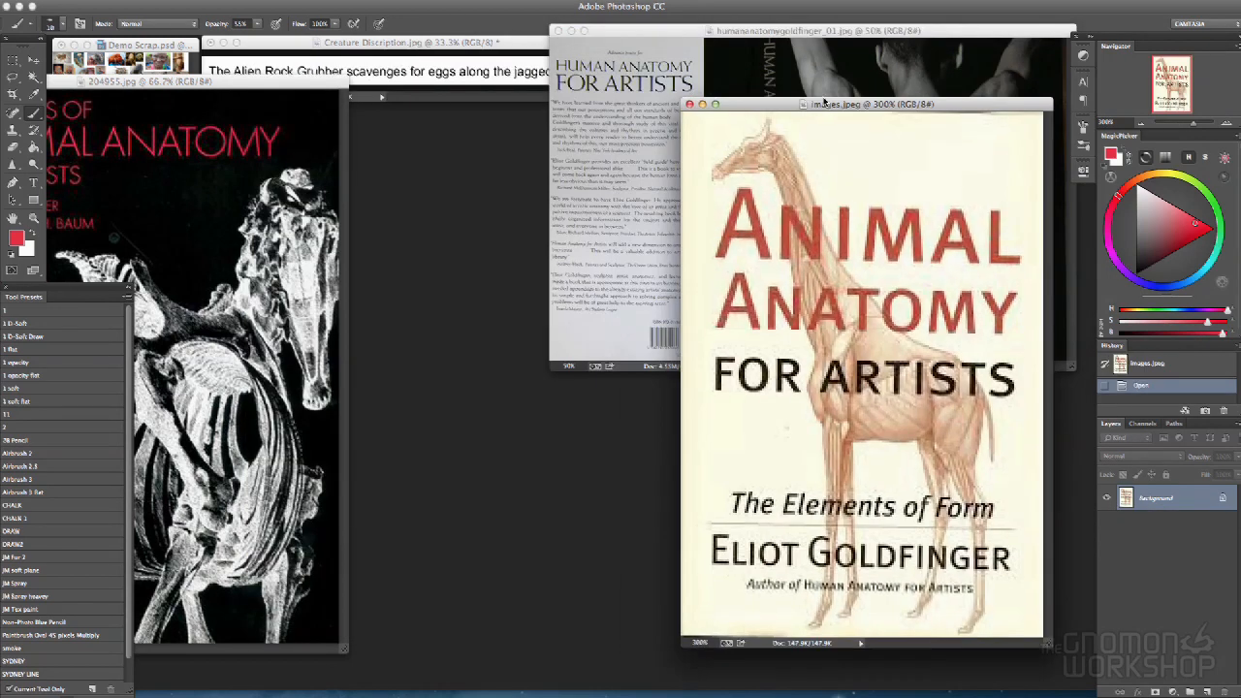
{"action": "left_click_drag", "start_coordinate": [282, 82], "coordinate": [444, 88]}
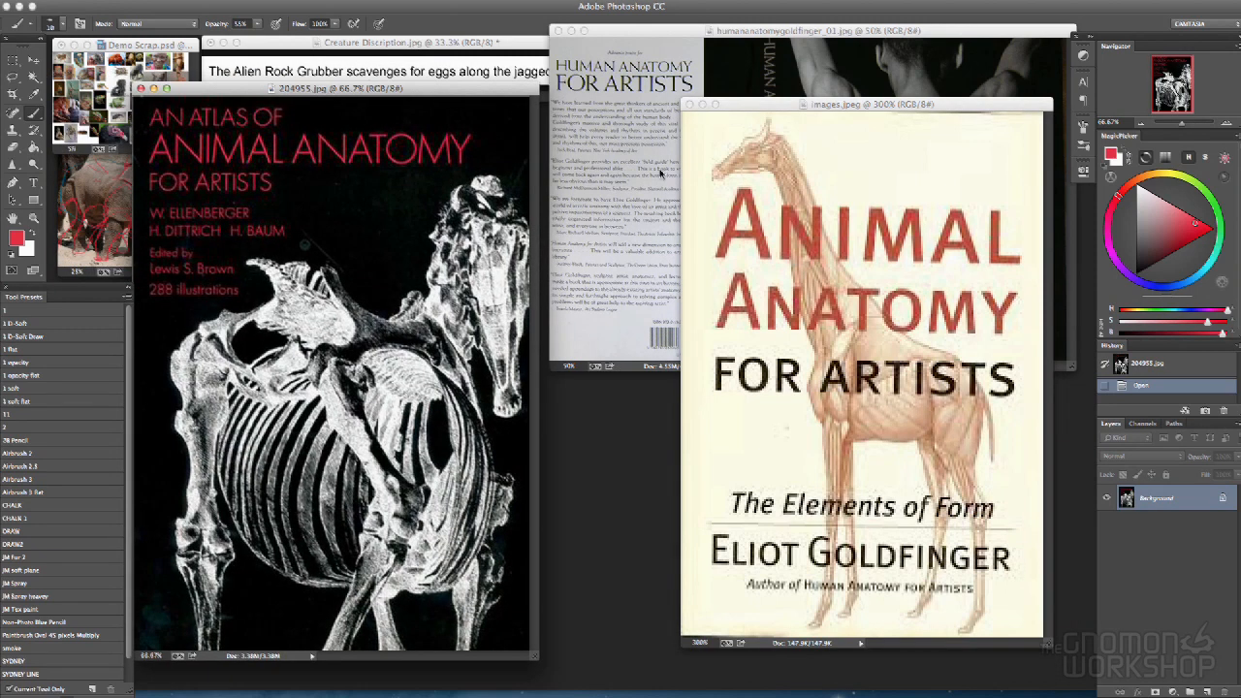
{"action": "left_click_drag", "start_coordinate": [808, 107], "coordinate": [263, 110]}
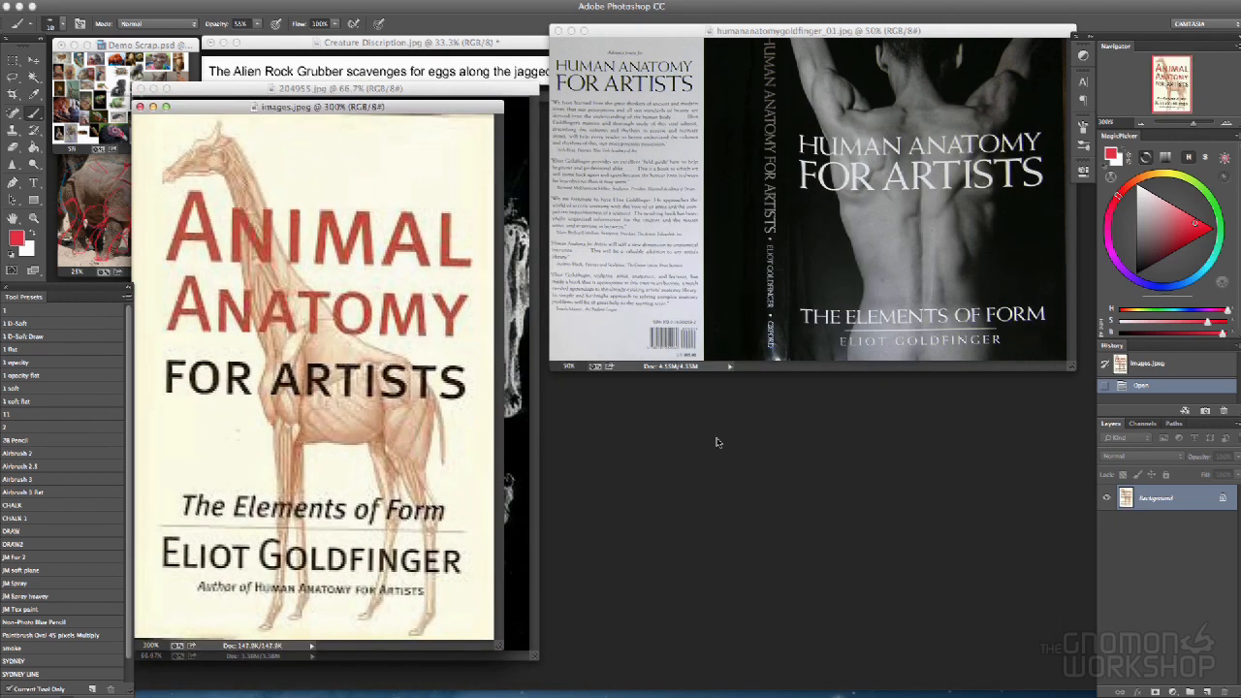
Open the anatomy diagrams alongside the book covers and spread out the skeleton sheet, deer muscle plate and human muscle figure
{"action": "key", "text": "Tab"}
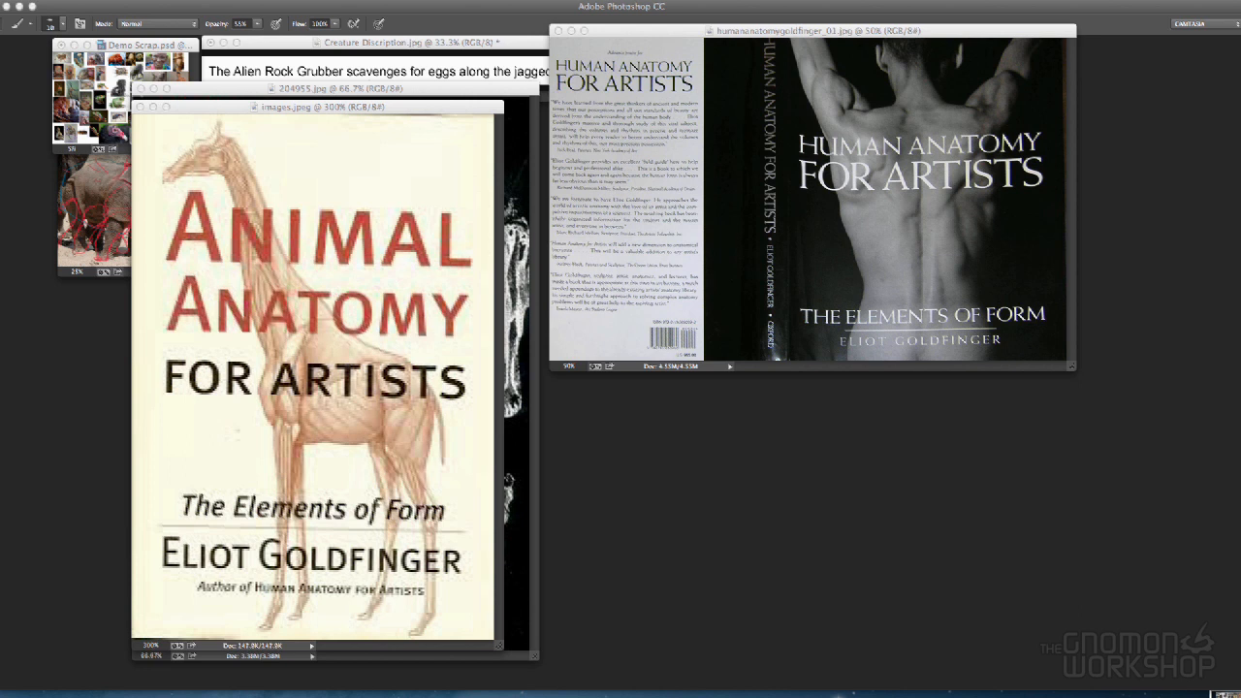
{"action": "left_click_drag", "start_coordinate": [1240, 499], "coordinate": [512, 456]}
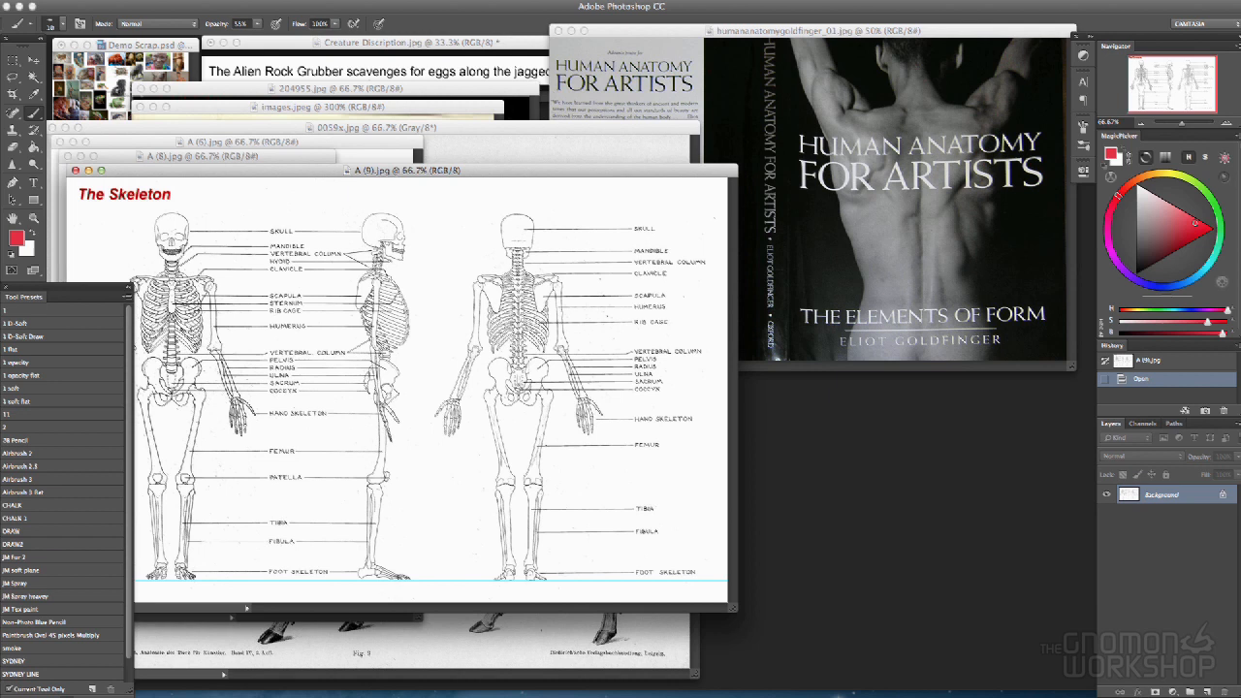
{"action": "left_click_drag", "start_coordinate": [318, 175], "coordinate": [759, 188]}
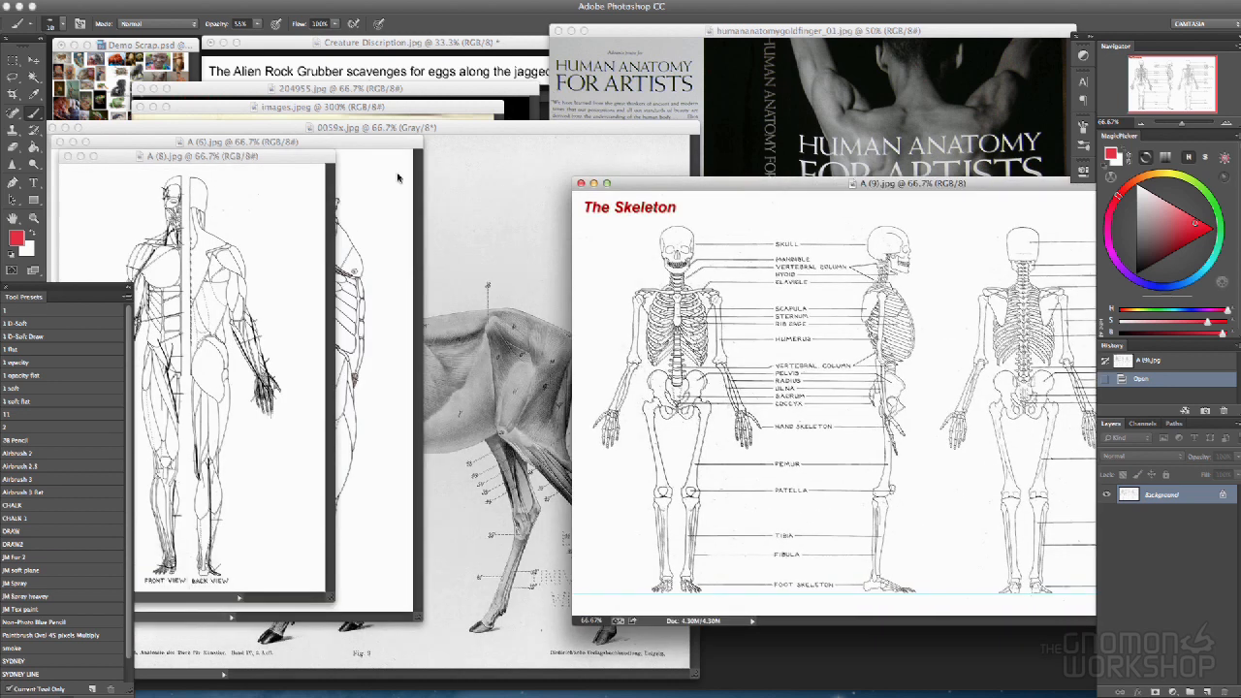
{"action": "left_click_drag", "start_coordinate": [482, 129], "coordinate": [857, 120]}
{"action": "left_click_drag", "start_coordinate": [262, 155], "coordinate": [409, 94]}
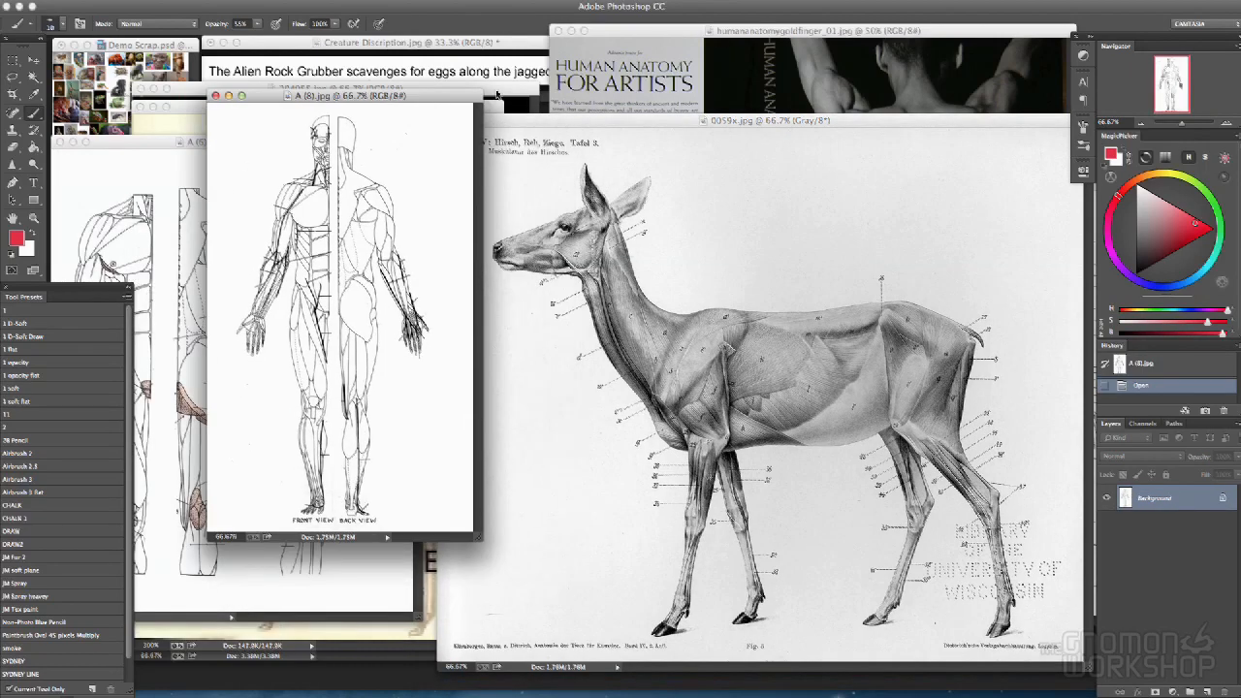
Bring the Human Anatomy for Artists cover forward and enlarge the front-and-back muscle figure to 100%
{"action": "left_click", "coordinate": [665, 32]}
{"action": "left_click_drag", "start_coordinate": [384, 97], "coordinate": [492, 60]}
{"action": "key", "text": "super+1"}
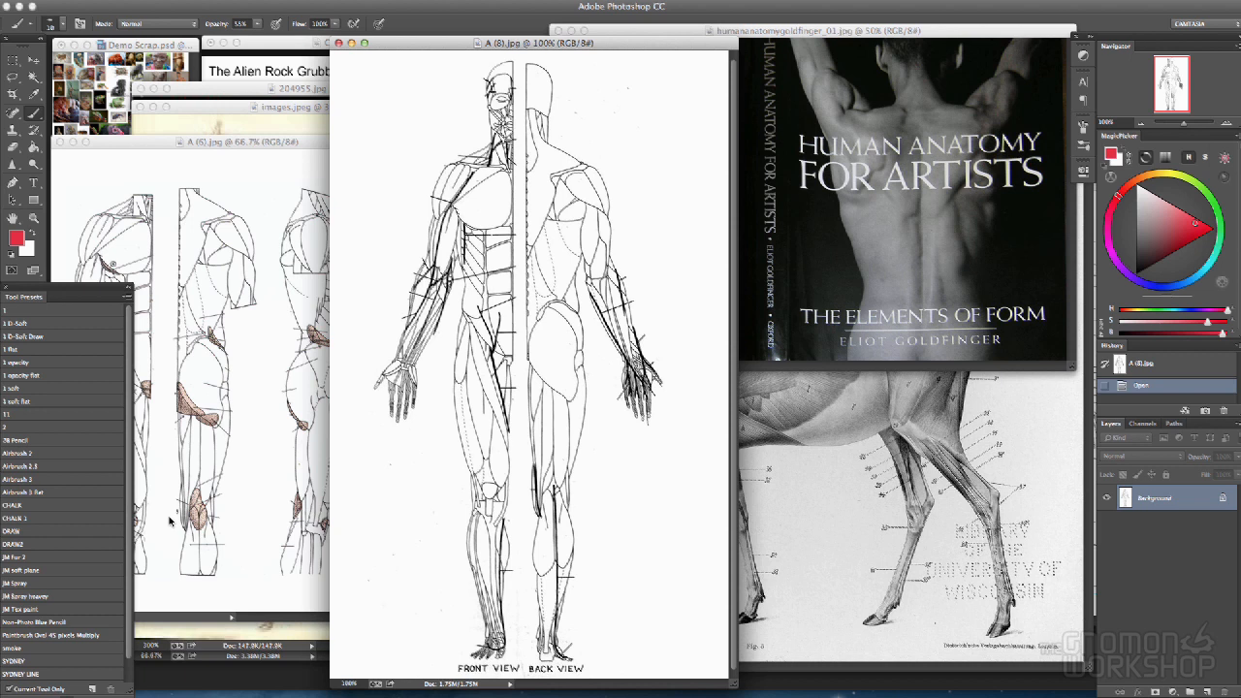
Examine the upper body of the muscle figure close up and return it to 100%
{"action": "left_click", "coordinate": [1226, 124]}
{"action": "left_click", "coordinate": [1227, 124]}
{"action": "left_click_drag", "start_coordinate": [1170, 64], "coordinate": [1166, 58]}
{"action": "left_click", "coordinate": [1145, 126]}
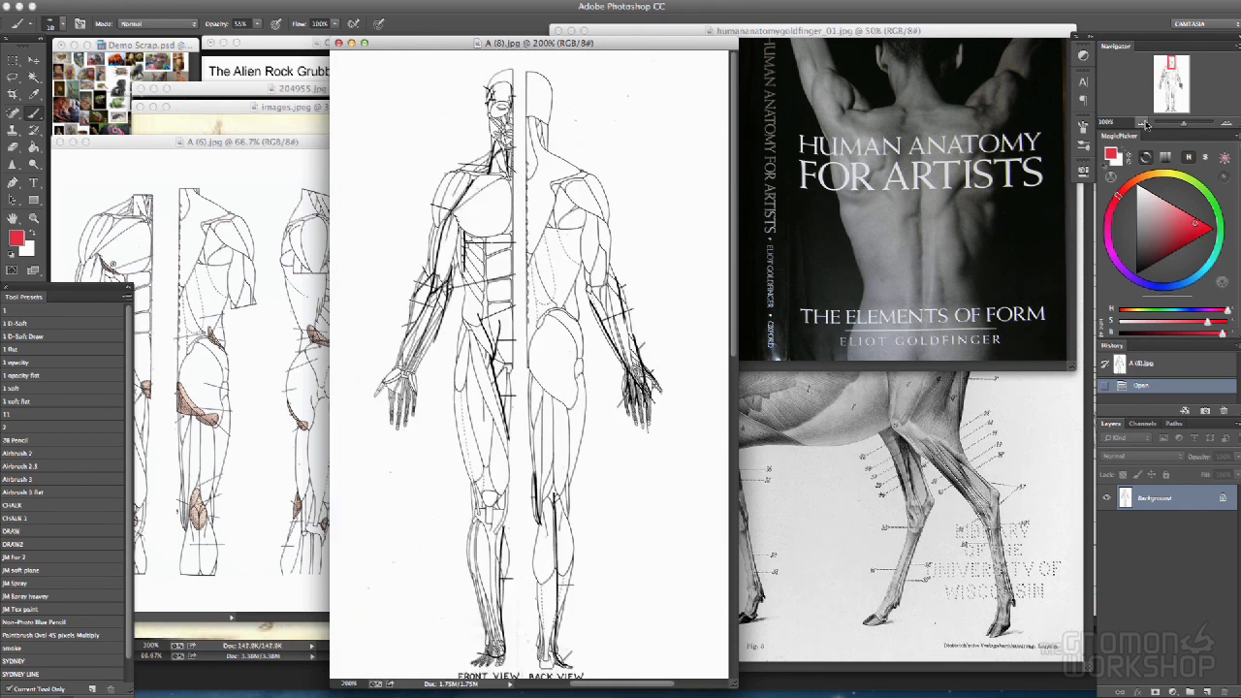
{"action": "left_click", "coordinate": [1145, 126]}
{"action": "left_click", "coordinate": [1225, 120]}
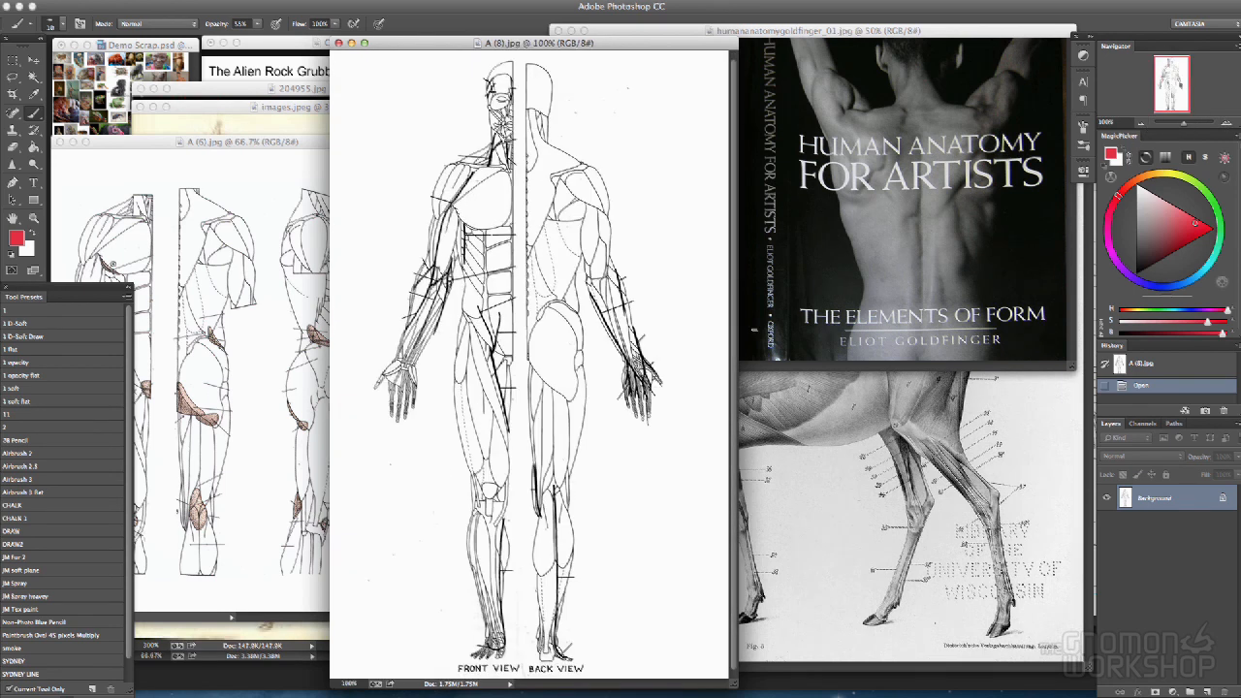
Set the muscle figure aside and inspect the torso and leg muscle drawing A (6).jpg at 100%, then reduce it to 33.3%
{"action": "left_click_drag", "start_coordinate": [458, 46], "coordinate": [713, 29]}
{"action": "left_click", "coordinate": [243, 141]}
{"action": "key", "text": "super+1"}
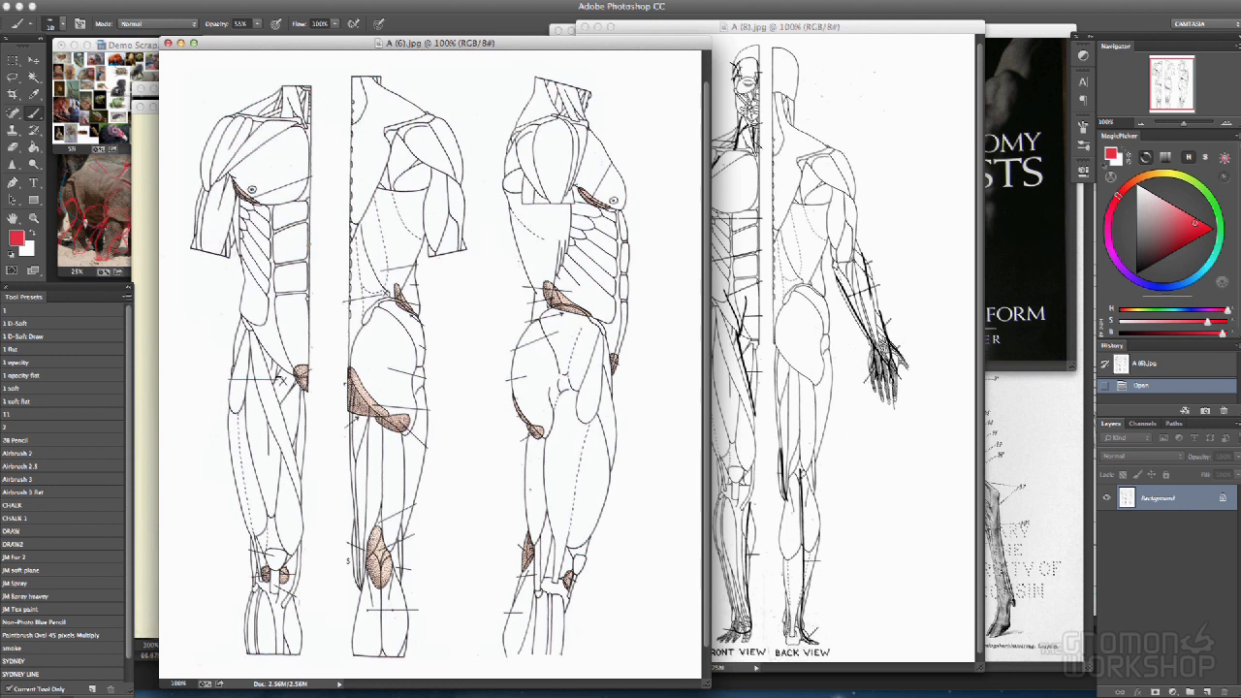
{"action": "key", "text": "super+minus"}
{"action": "key", "text": "super+minus"}
{"action": "key", "text": "super+minus"}
Shift the deer muscle plate aside and bring the Atlas of Animal Anatomy cover forward next to it
{"action": "left_click", "coordinate": [408, 116]}
{"action": "left_click_drag", "start_coordinate": [408, 117], "coordinate": [581, 124]}
{"action": "left_click", "coordinate": [470, 94]}
{"action": "mouse_move", "coordinate": [470, 94]}
{"action": "left_mouse_down"}
{"action": "mouse_move", "coordinate": [454, 87]}
{"action": "mouse_move", "coordinate": [822, 93]}
{"action": "mouse_move", "coordinate": [503, 91]}
{"action": "mouse_move", "coordinate": [434, 68]}
{"action": "mouse_move", "coordinate": [459, 74]}
{"action": "left_mouse_up"}
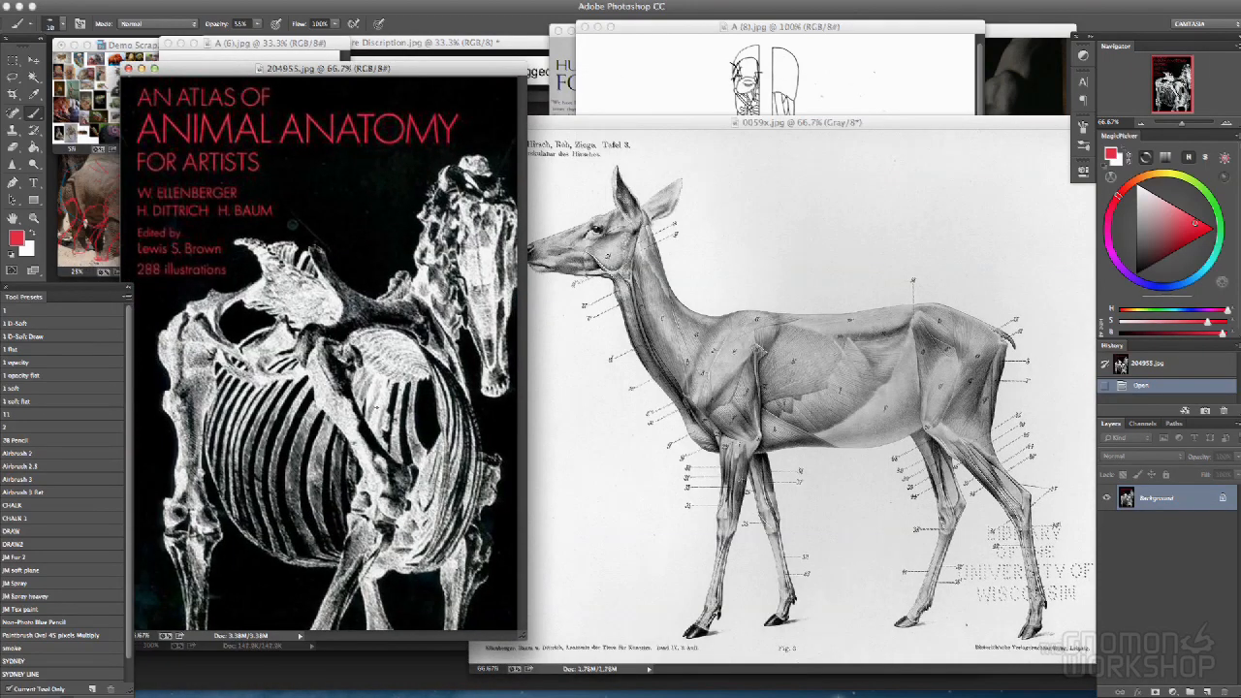
Enlarge the deer muscle plate to 100% and position the human muscle figure beside it to compare their anatomy
{"action": "left_click", "coordinate": [666, 127]}
{"action": "key", "text": "super+equal"}
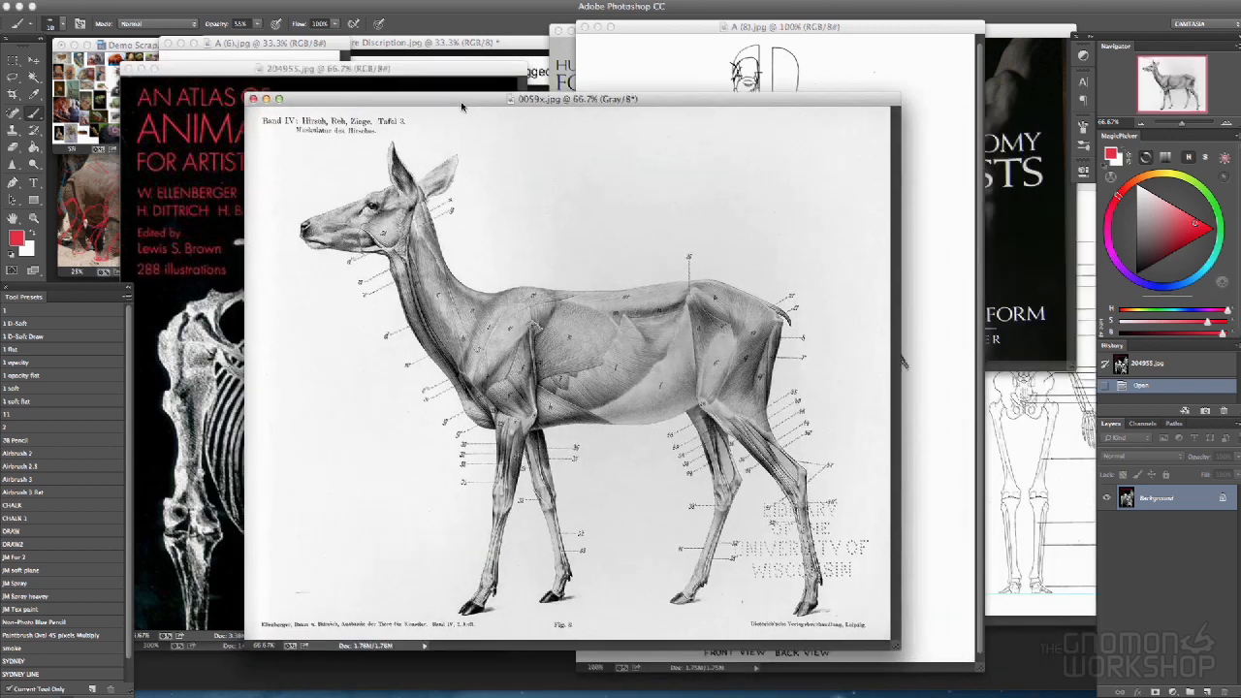
{"action": "left_click_drag", "start_coordinate": [1181, 93], "coordinate": [1196, 98]}
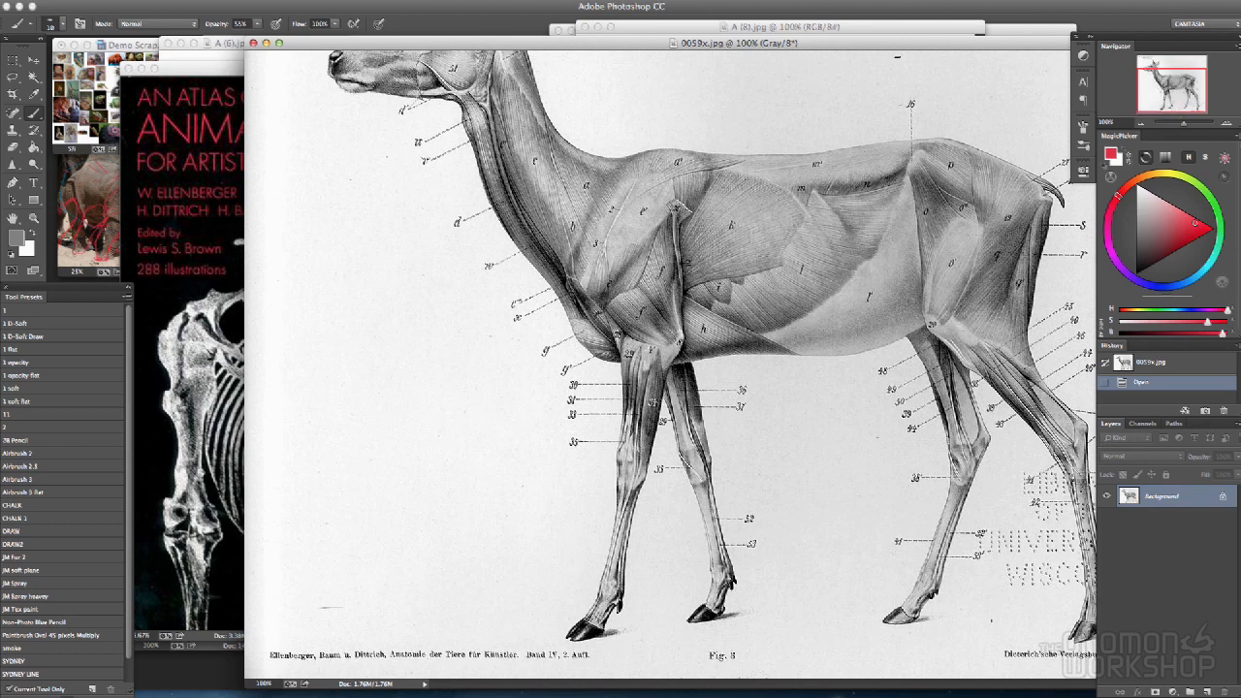
{"action": "left_click_drag", "start_coordinate": [949, 46], "coordinate": [717, 52]}
{"action": "left_click_drag", "start_coordinate": [804, 27], "coordinate": [880, 27]}
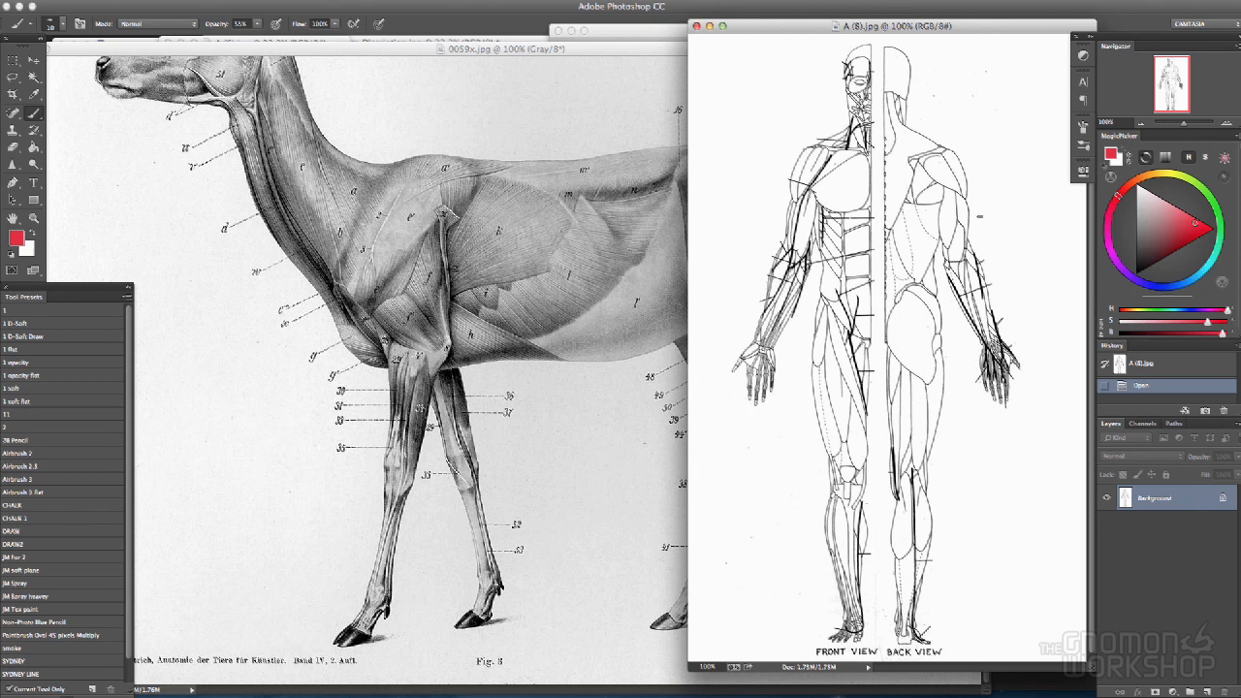
{"action": "left_click_drag", "start_coordinate": [787, 25], "coordinate": [607, 35]}
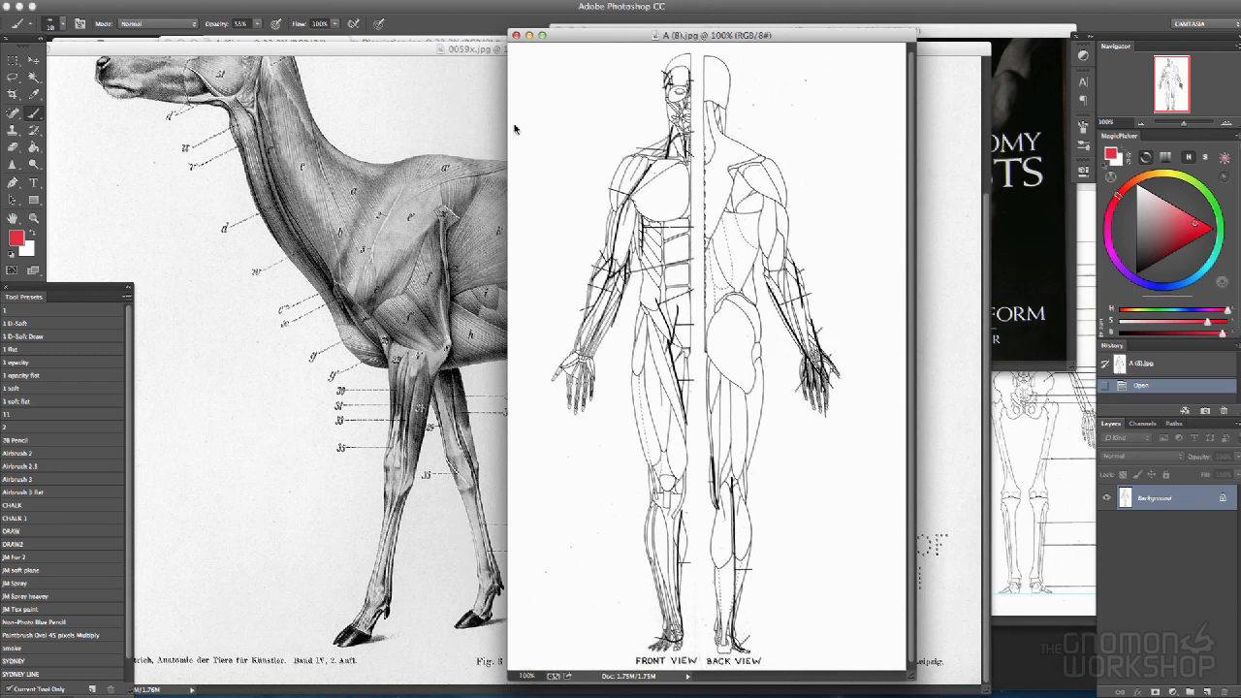
Bring the deer muscle plate forward, reduce it to 33.3% and park it near the reference sheet
{"action": "left_click", "coordinate": [401, 55]}
{"action": "key", "text": "super+minus"}
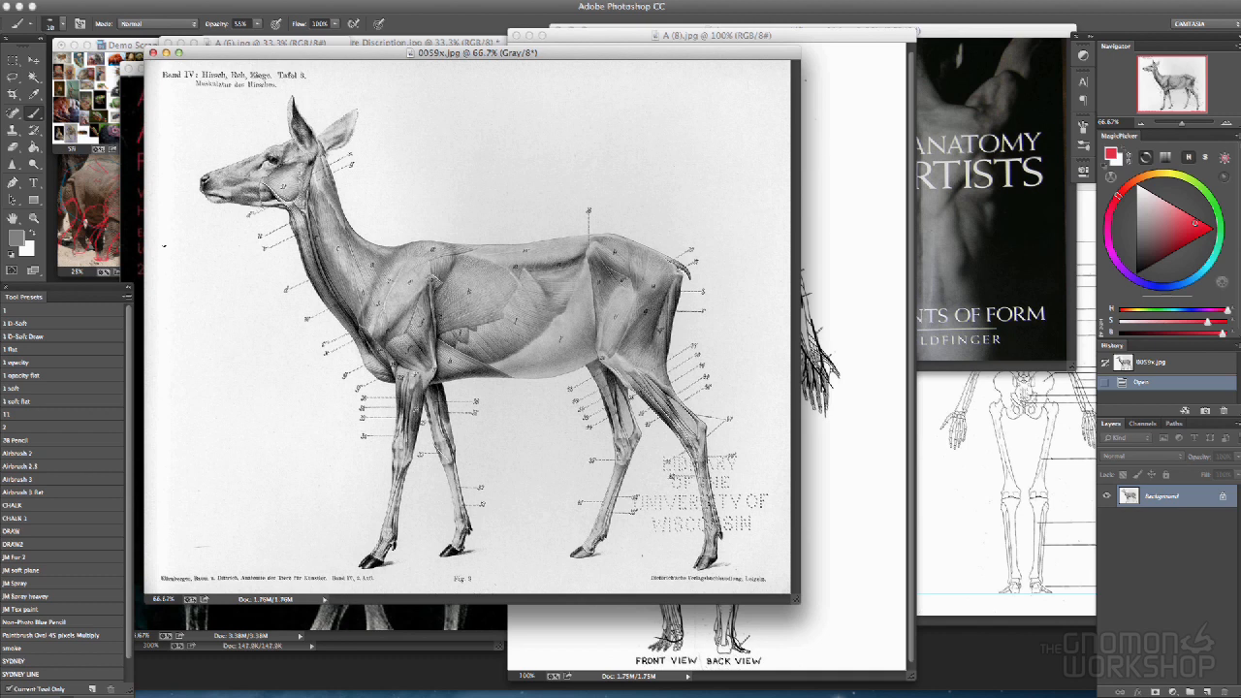
{"action": "left_click_drag", "start_coordinate": [364, 57], "coordinate": [353, 139]}
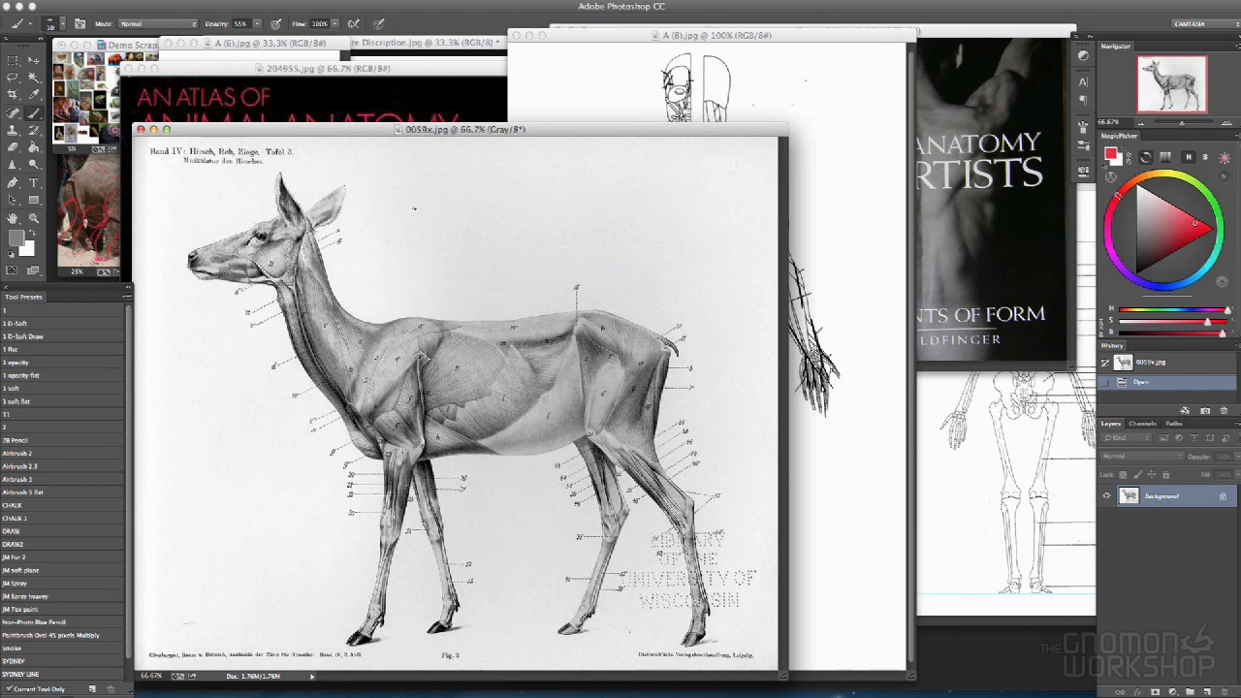
{"action": "key", "text": "super+minus"}
{"action": "key", "text": "super+minus"}
{"action": "left_click_drag", "start_coordinate": [416, 210], "coordinate": [351, 65]}
Reduce the human muscle figure to 50% beside the deer, then rearrange the Human Anatomy cover and skeleton sheet around them
{"action": "left_click_drag", "start_coordinate": [630, 36], "coordinate": [447, 37]}
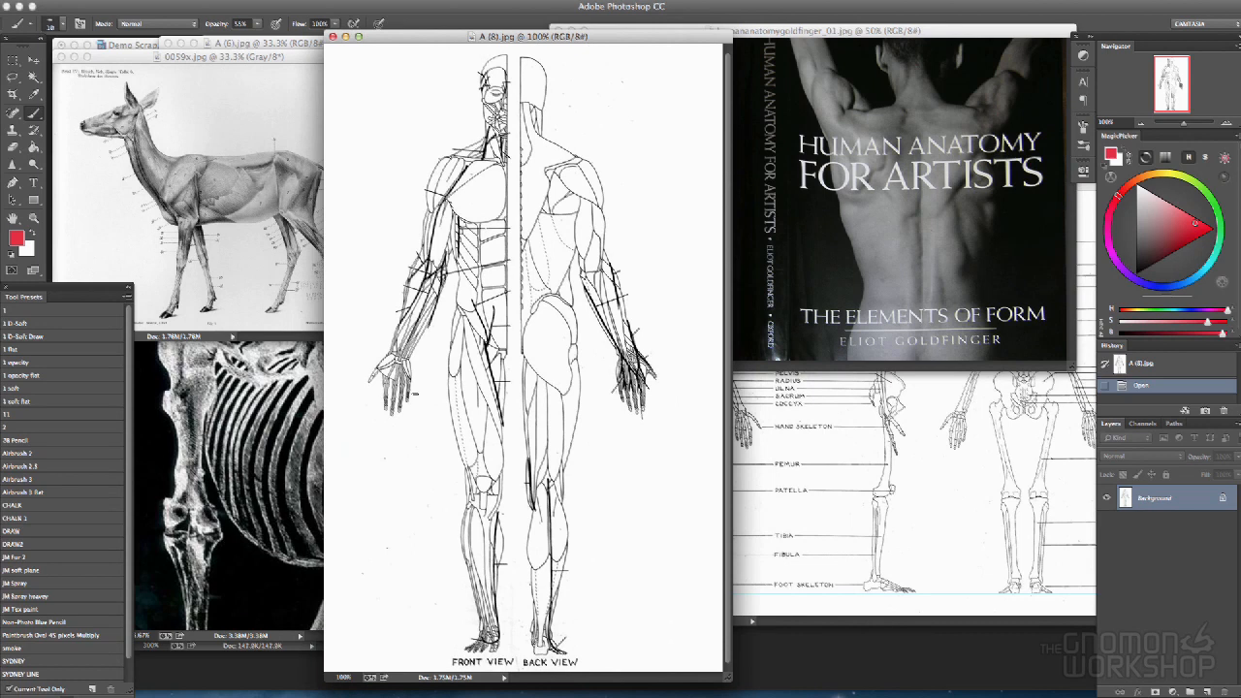
{"action": "key", "text": "super+minus"}
{"action": "key", "text": "super+minus"}
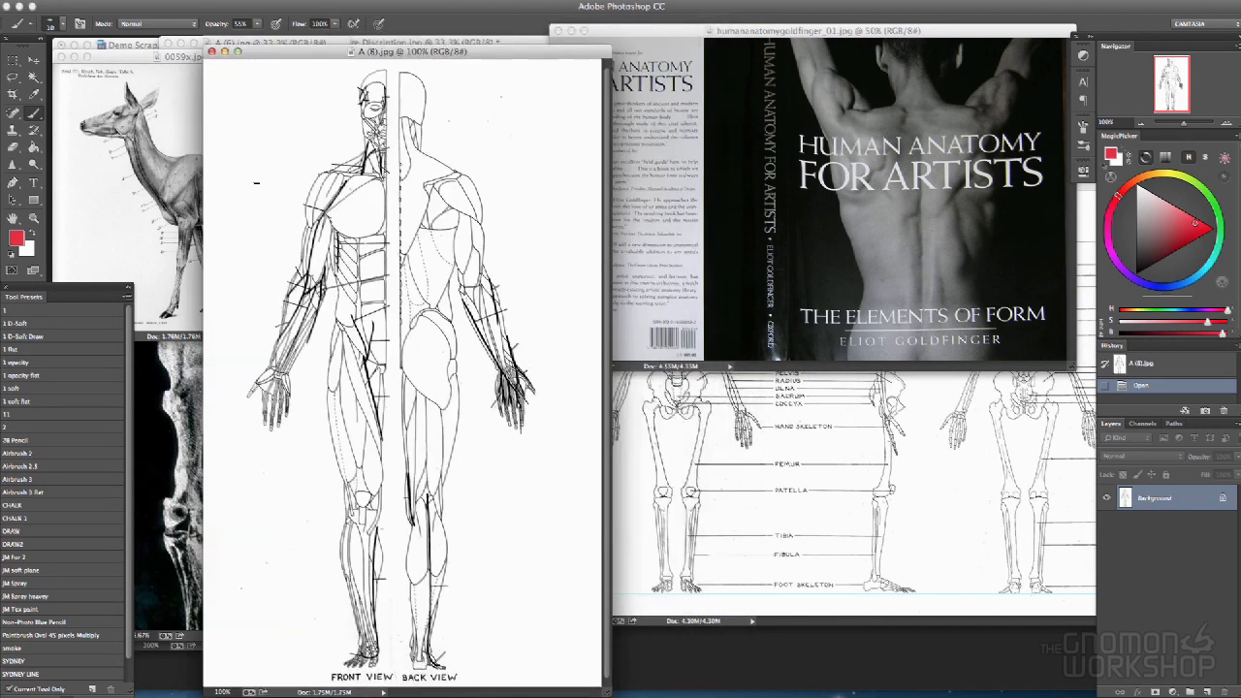
{"action": "left_click_drag", "start_coordinate": [643, 39], "coordinate": [227, 338]}
{"action": "left_click_drag", "start_coordinate": [690, 184], "coordinate": [496, 23]}
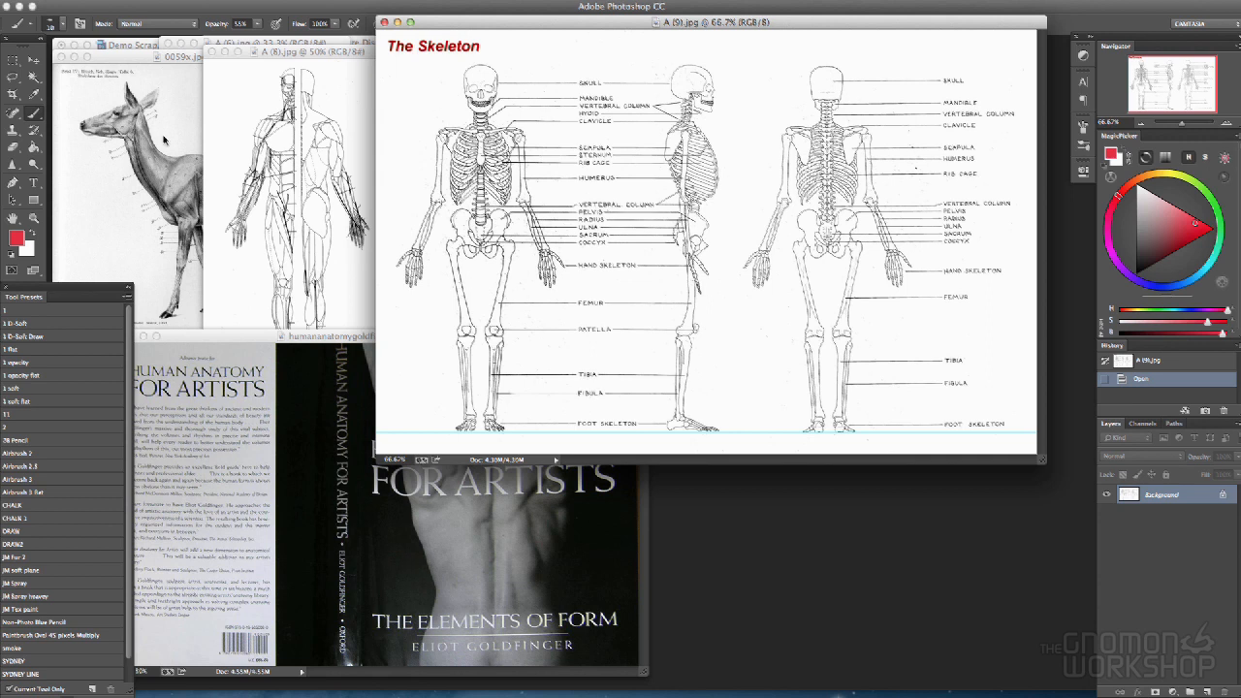
Enlarge the deer muscle plate to 66.7% and place it next to the skeleton's back view
{"action": "left_click_drag", "start_coordinate": [131, 59], "coordinate": [291, 70]}
{"action": "key", "text": "super+plus"}
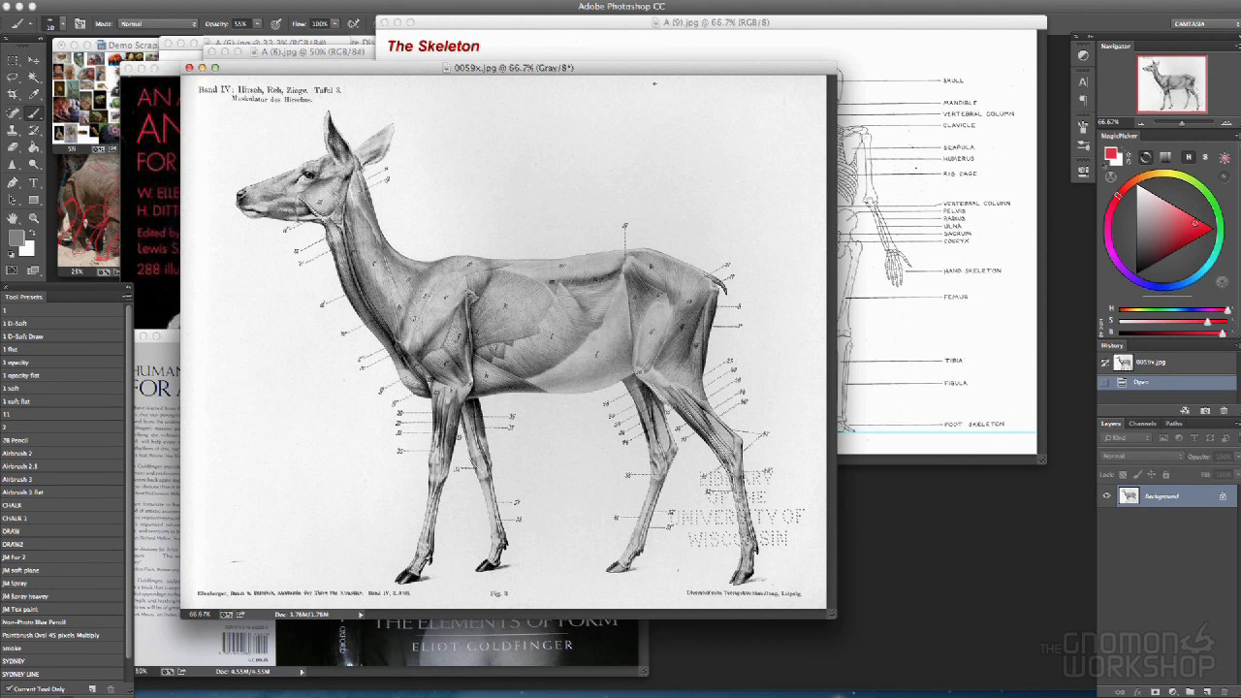
{"action": "left_click_drag", "start_coordinate": [689, 75], "coordinate": [583, 74]}
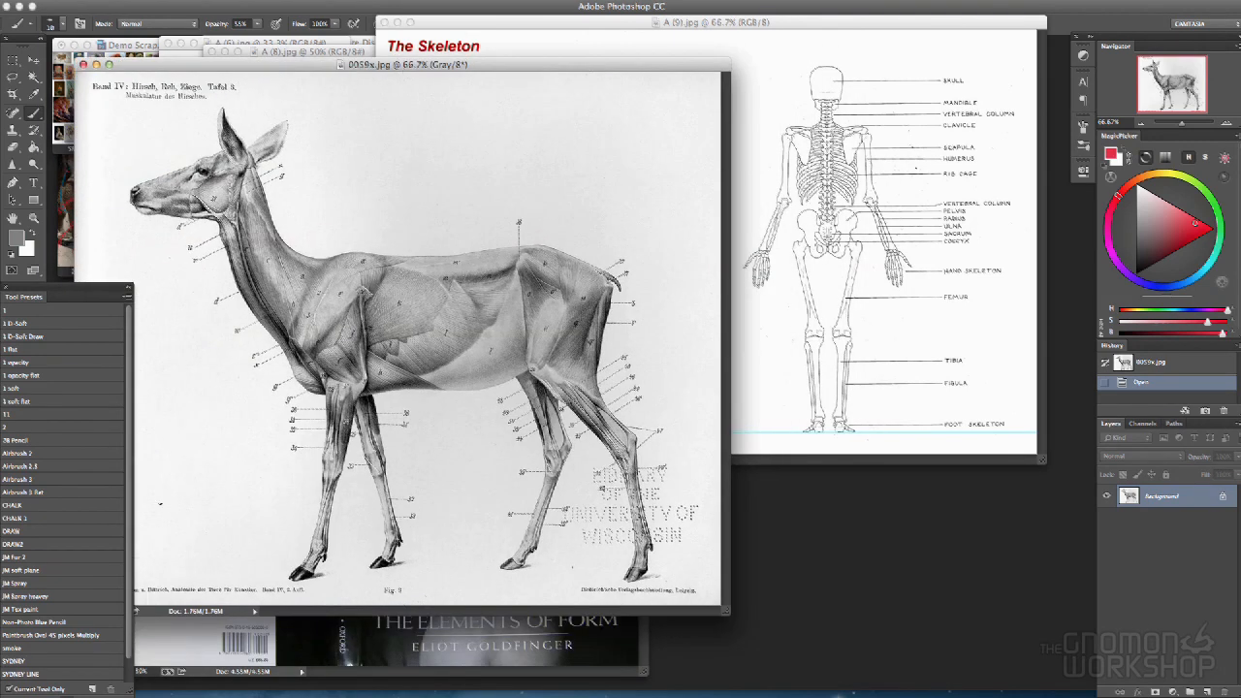
Move the skeleton sheet and deer plate aside and lay out the three anatomy book covers in front
{"action": "left_click_drag", "start_coordinate": [627, 22], "coordinate": [792, 30]}
{"action": "left_click_drag", "start_coordinate": [438, 64], "coordinate": [958, 83]}
{"action": "left_click_drag", "start_coordinate": [452, 336], "coordinate": [877, 19]}
{"action": "left_click_drag", "start_coordinate": [423, 74], "coordinate": [690, 88]}
{"action": "left_click", "coordinate": [147, 202]}
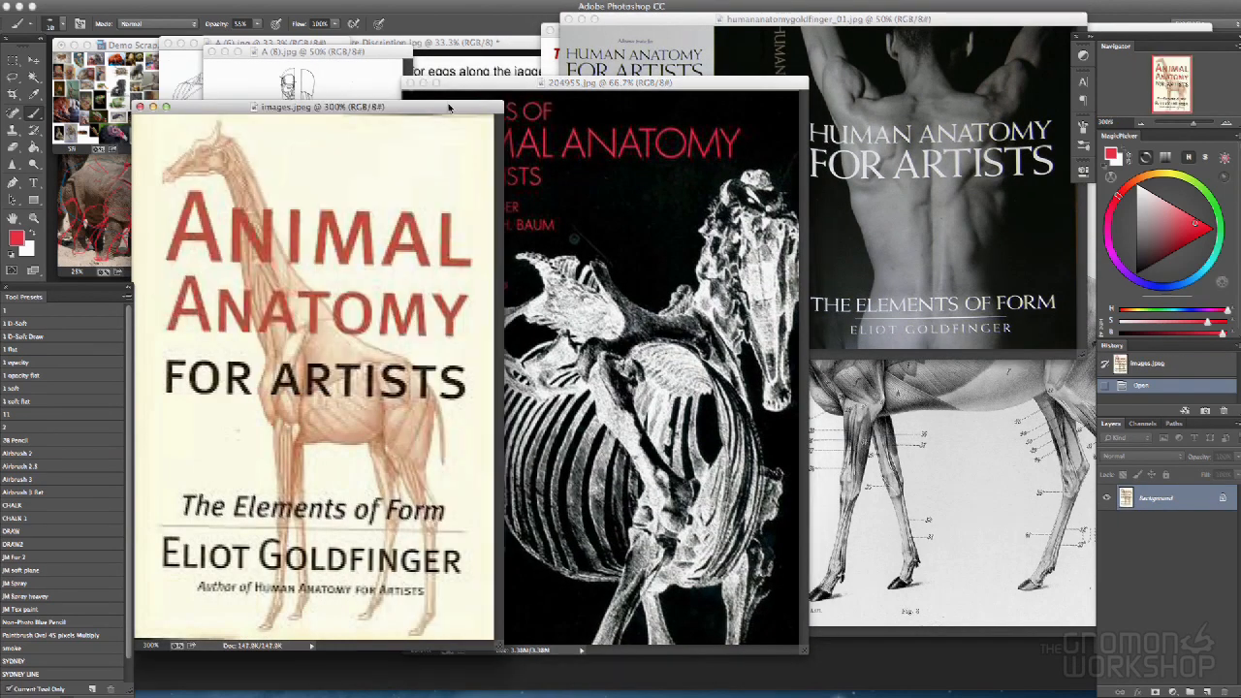